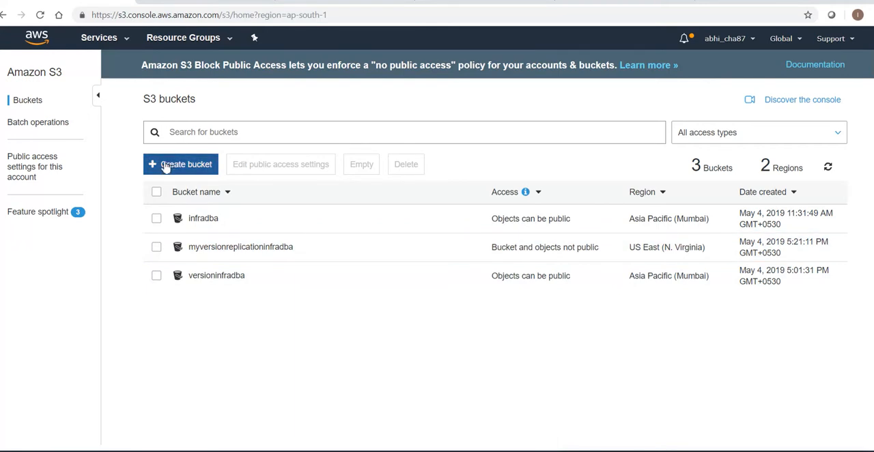
click(165, 164)
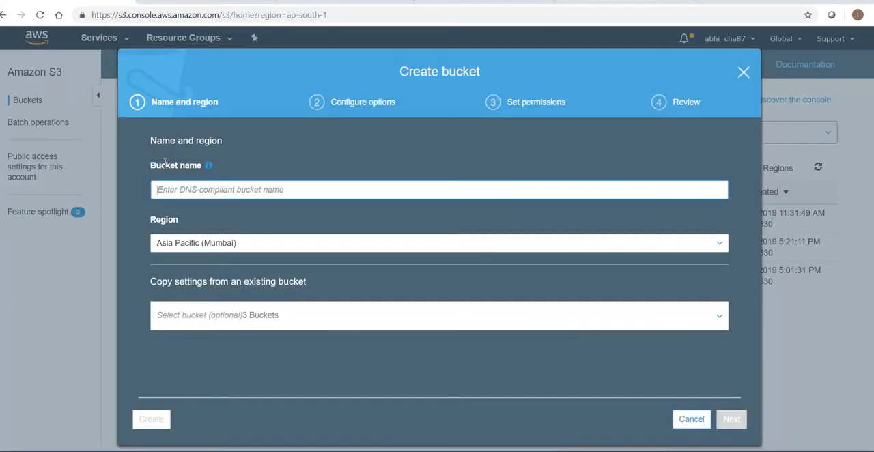
click(186, 189)
key(BackSpace)
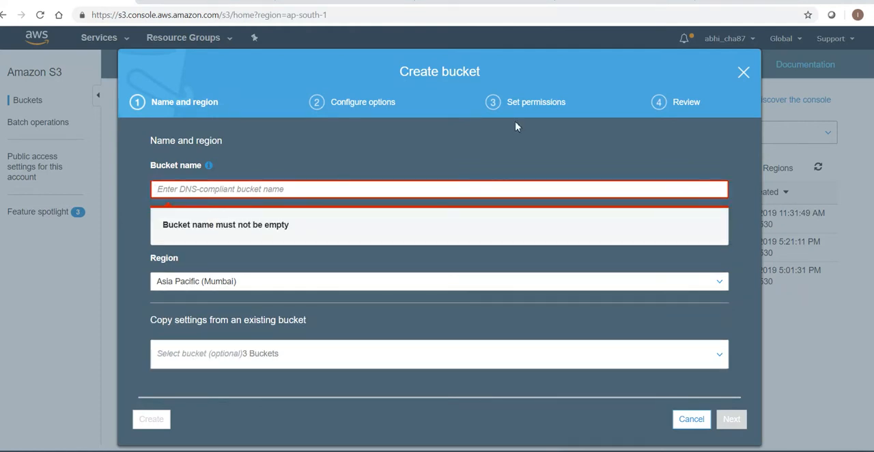
click(743, 72)
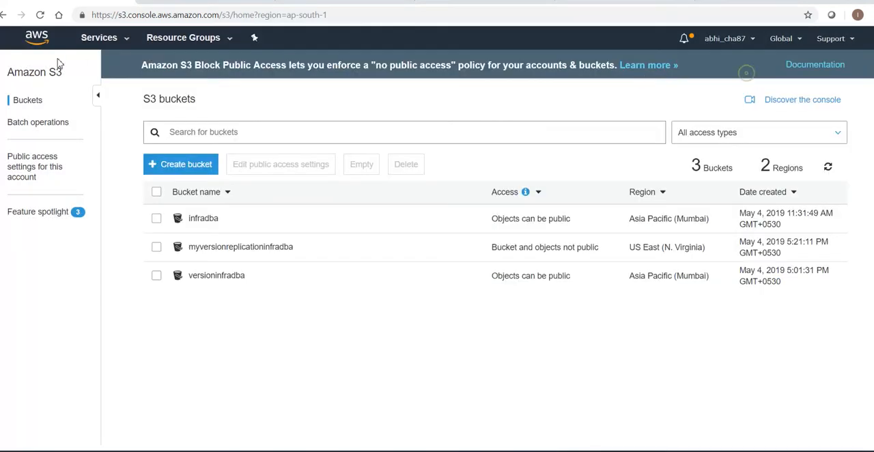
Open the S3 Glacier service page and look over its overview and the list of available regions
click(108, 39)
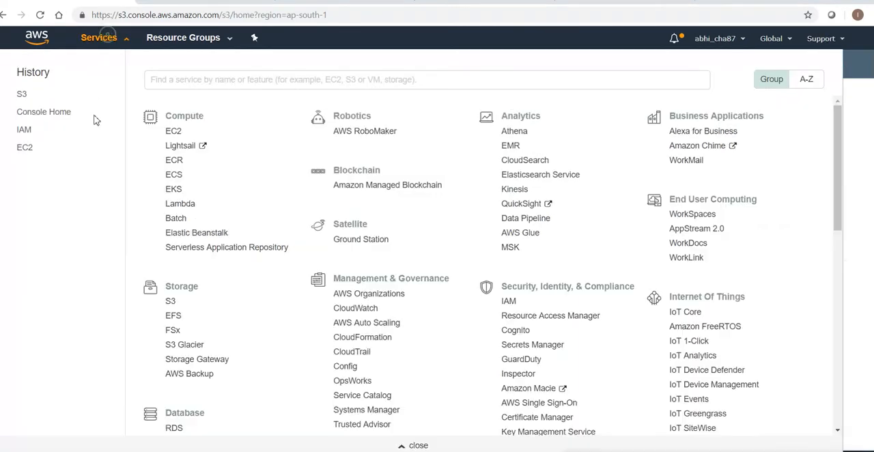
click(183, 347)
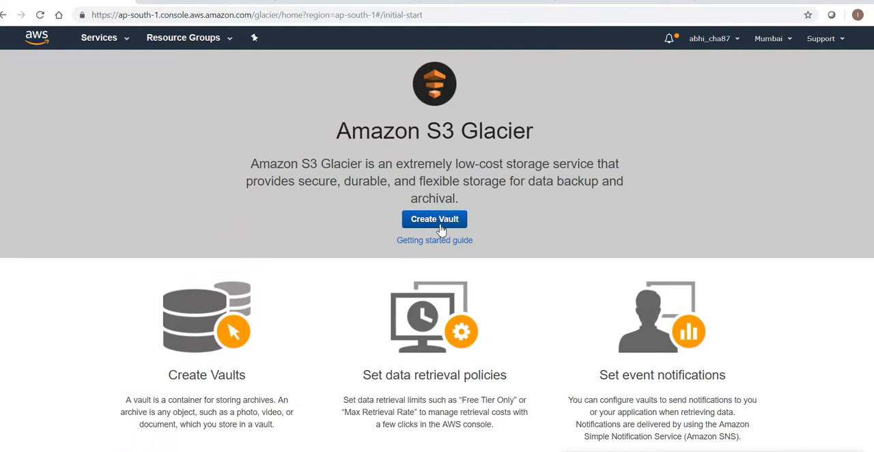
scroll(622, 449, down, 2)
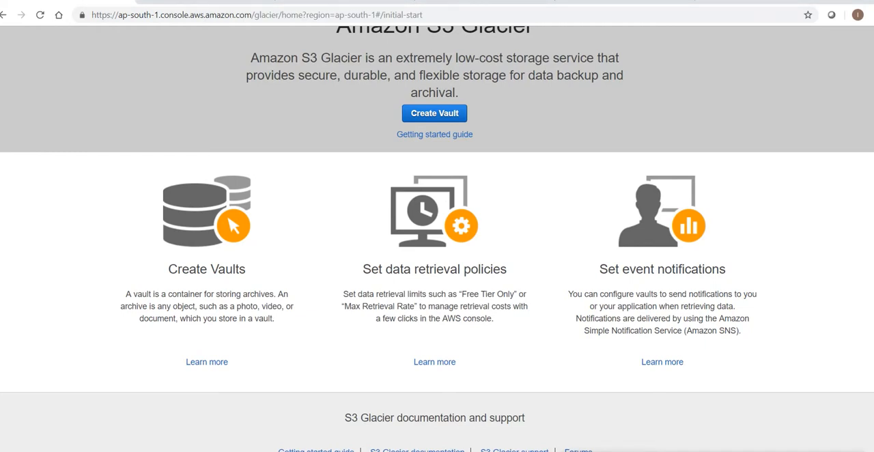
scroll(437, 239, up, 2)
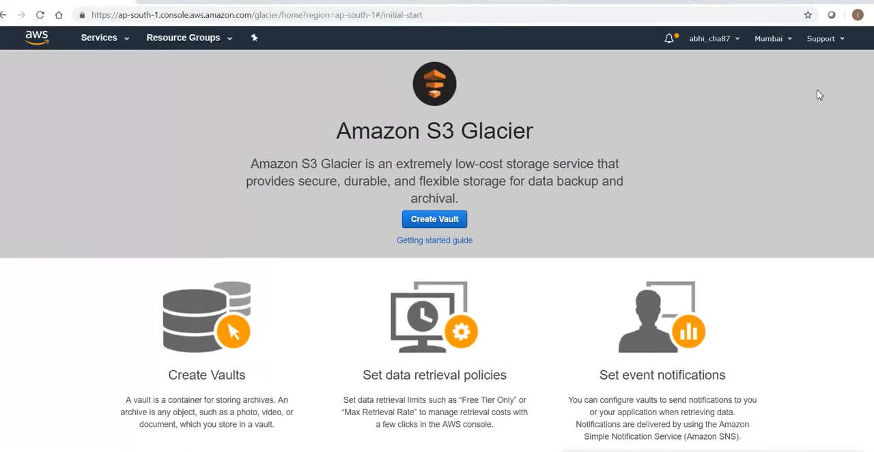
click(772, 39)
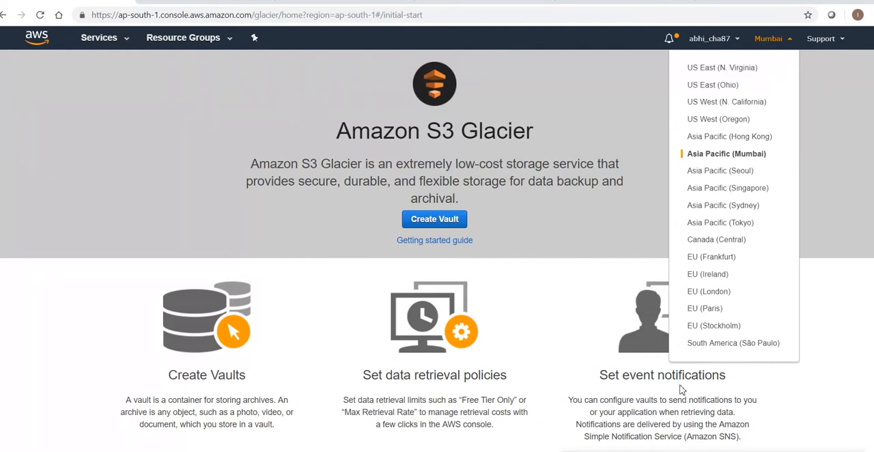
scroll(409, 400, down, 1)
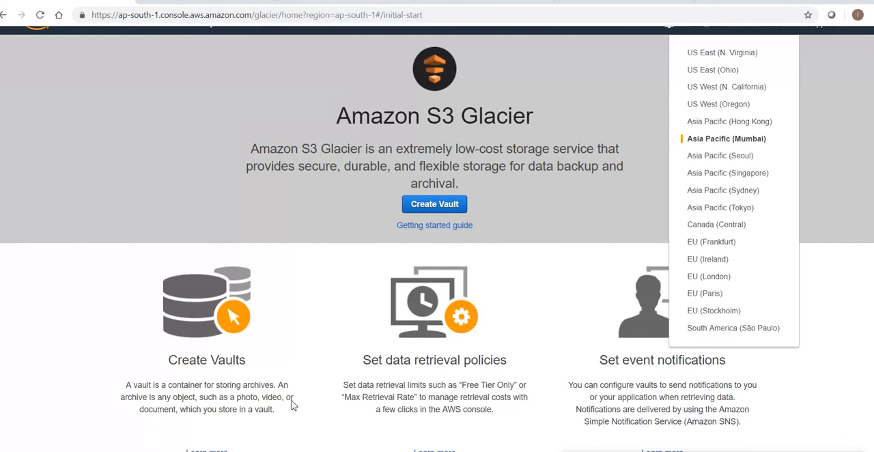
click(224, 402)
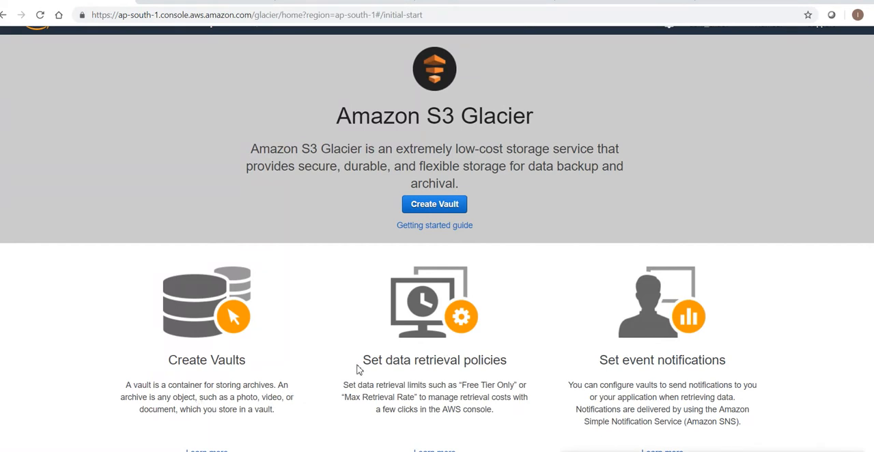
Examine the S3 Glacier descriptions of data retrieval policies and event notifications delivered through Amazon SNS
drag(362, 360, 507, 361)
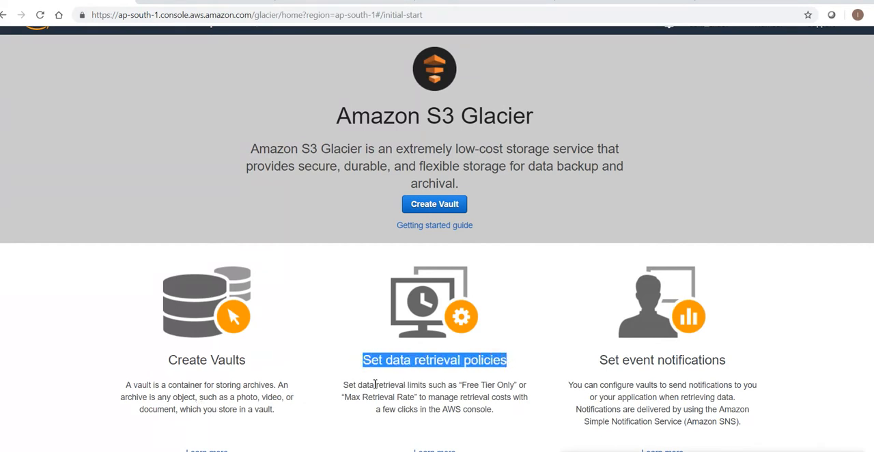
drag(408, 385, 508, 385)
drag(363, 397, 512, 399)
drag(431, 410, 472, 410)
drag(617, 360, 698, 361)
drag(567, 388, 770, 389)
click(656, 396)
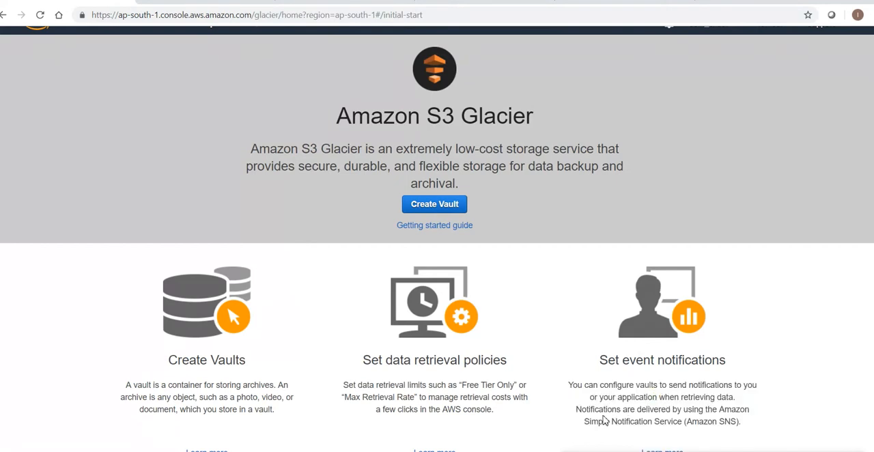
drag(576, 410, 749, 421)
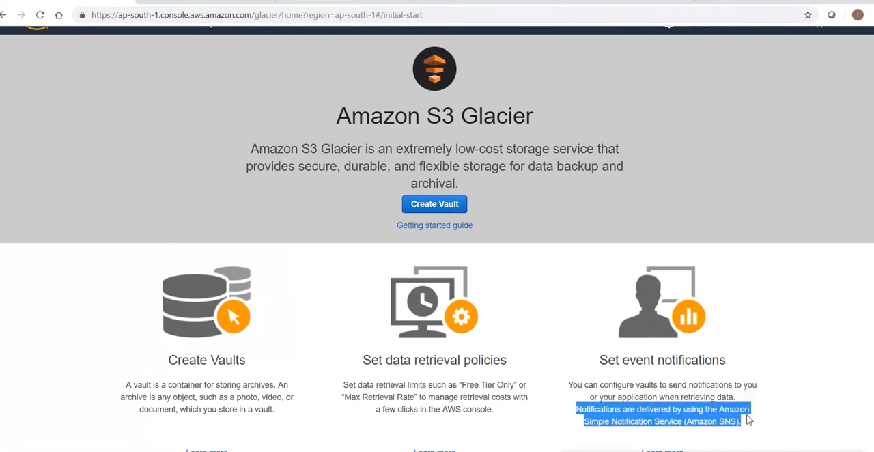
click(610, 420)
drag(590, 421, 705, 425)
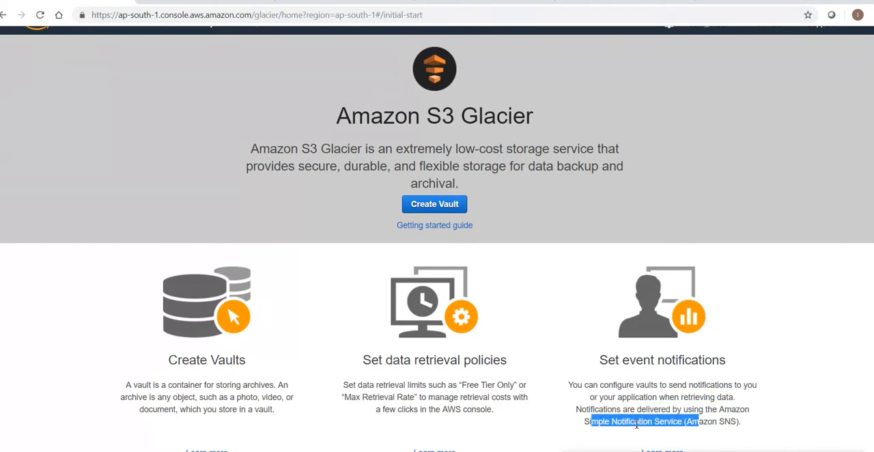
click(605, 422)
drag(585, 421, 743, 429)
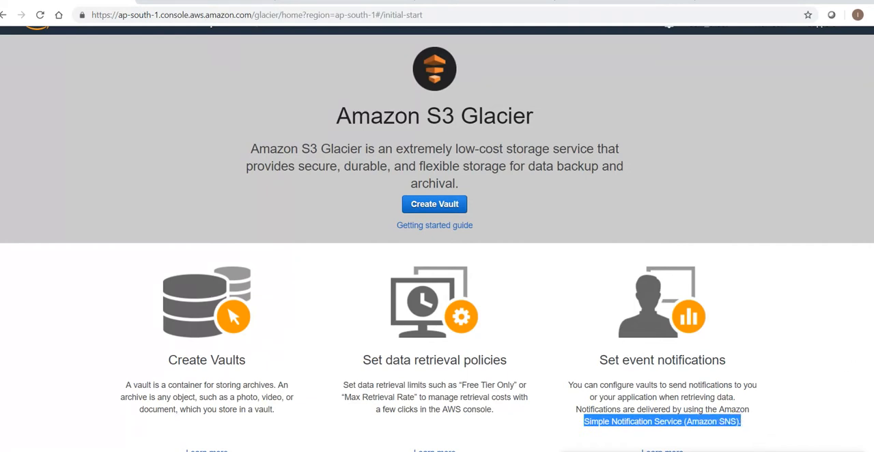
scroll(437, 239, down, 3)
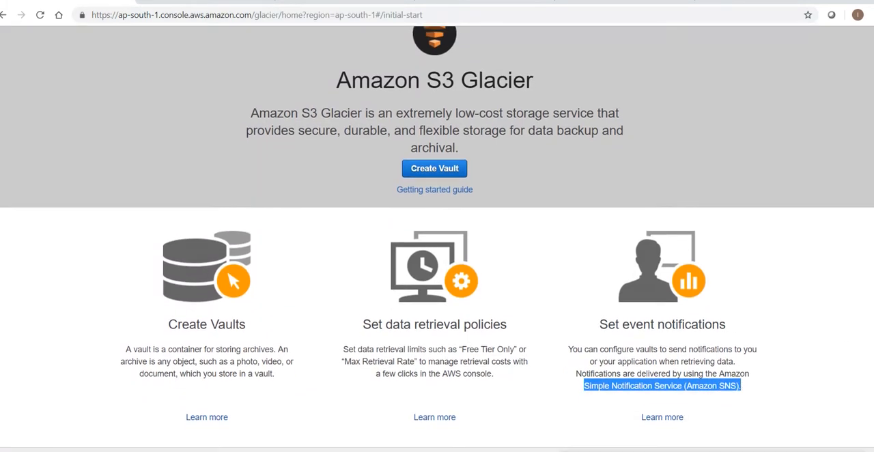
scroll(437, 239, up, 3)
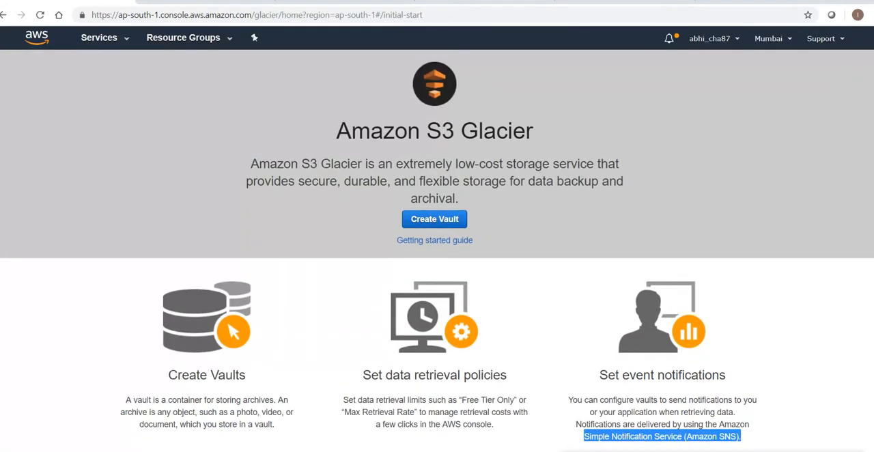
click(128, 41)
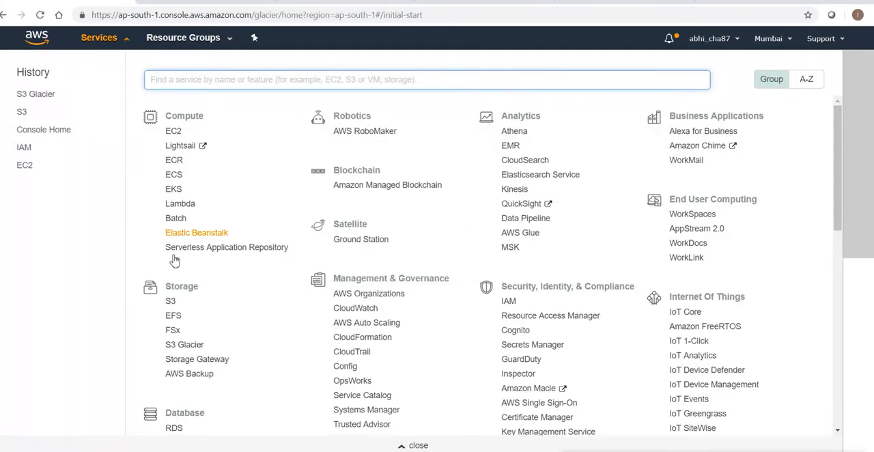
click(170, 301)
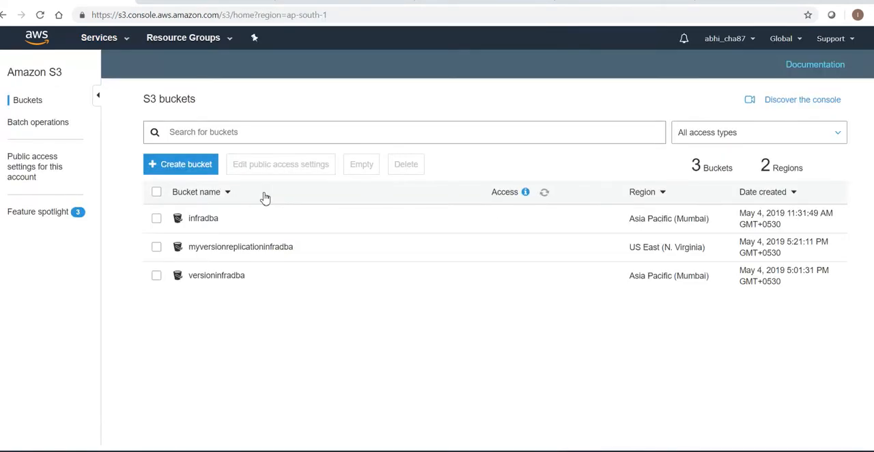
click(185, 167)
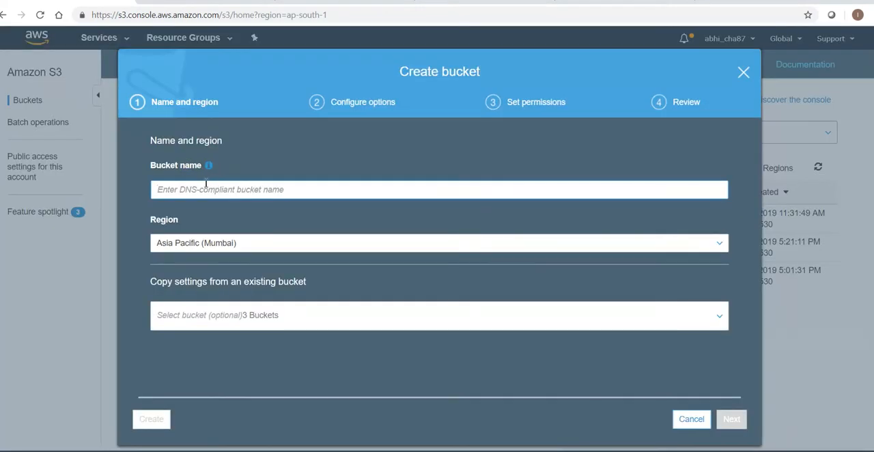
text(Inf)
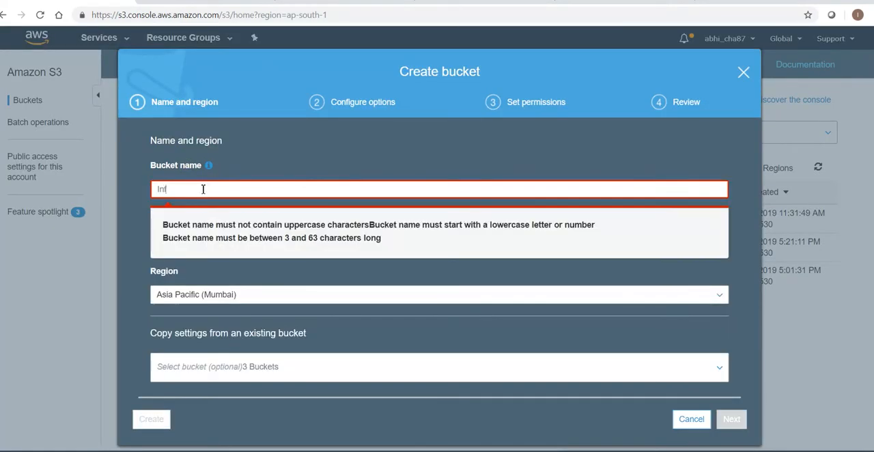
text(rsDB)
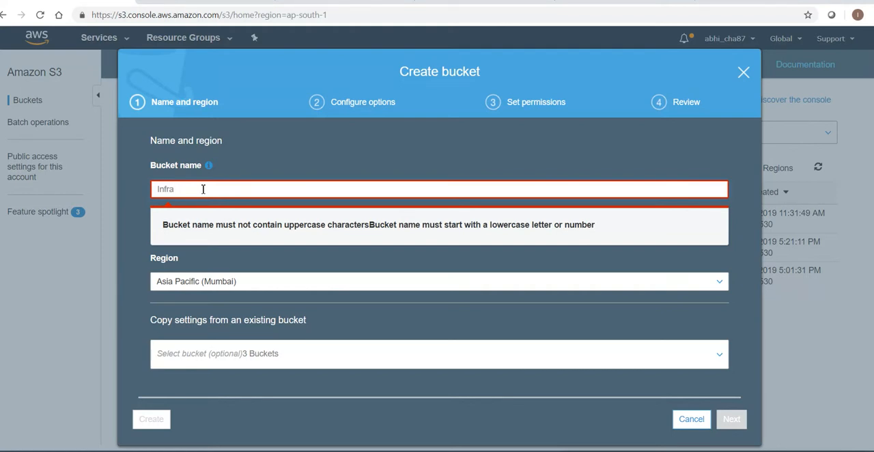
key(BackSpace)
key(BackSpace)
key(BackSpace)
key(BackSpace)
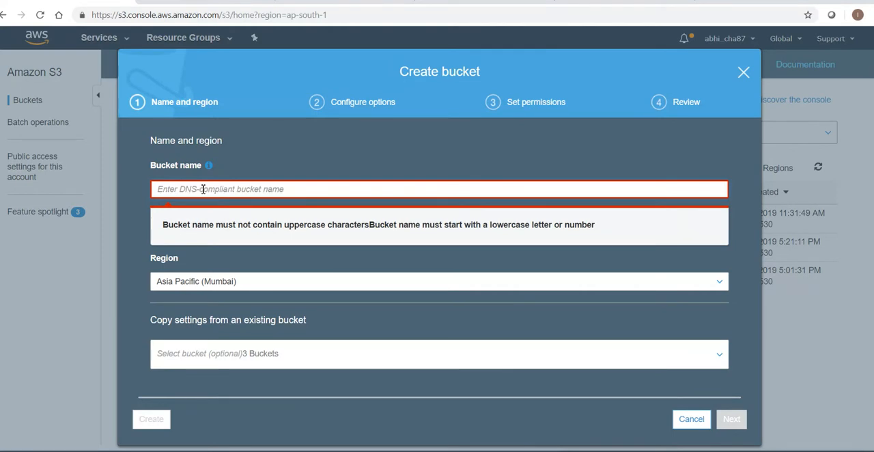
text(infradba)
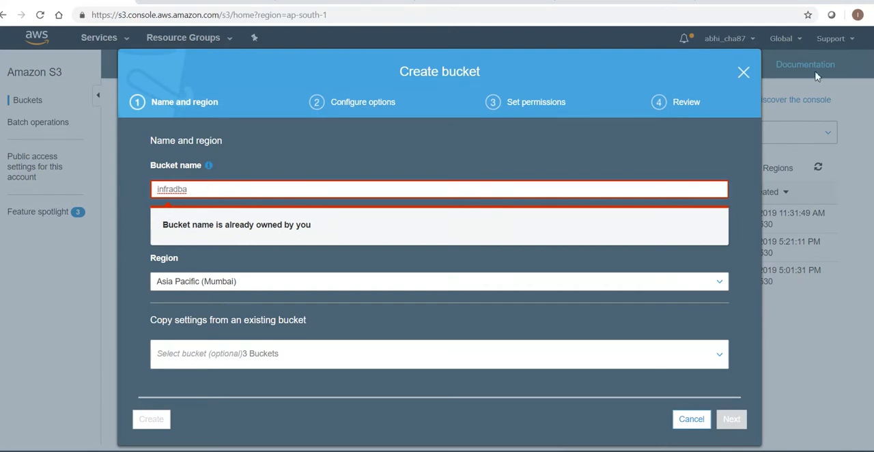
click(743, 71)
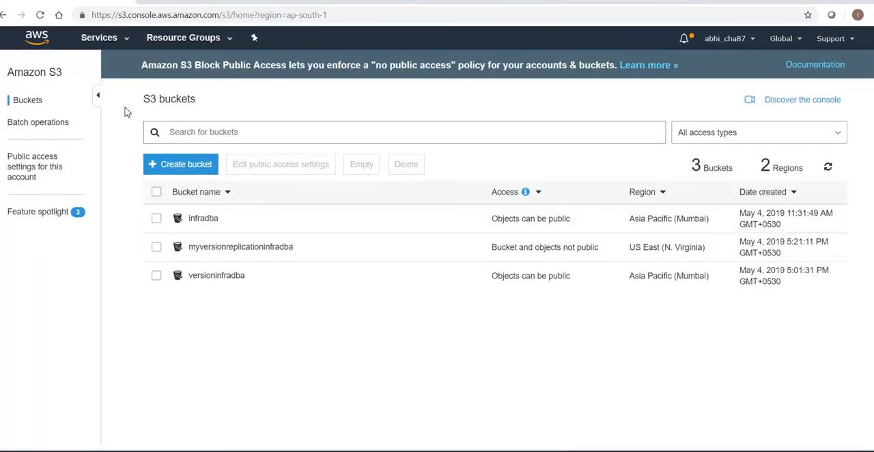
Go to the S3 service and start a new bucket named infradbalifecyclepolicy, keeping the default region, and continue to its options
click(114, 40)
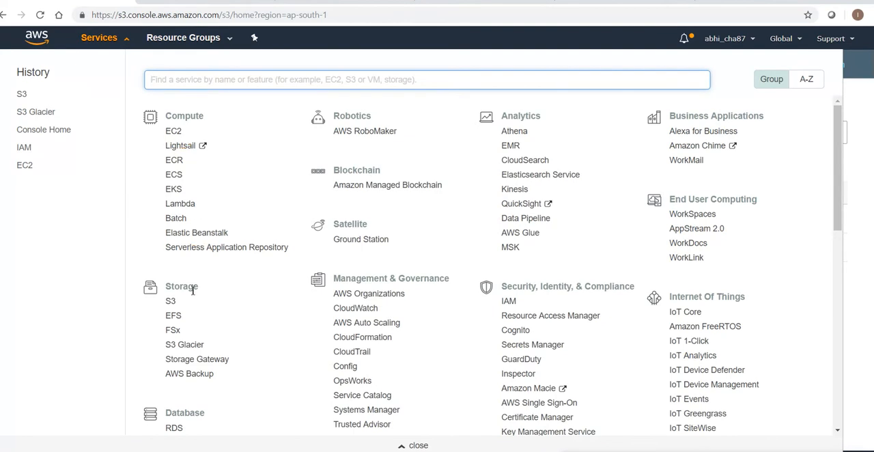
click(170, 302)
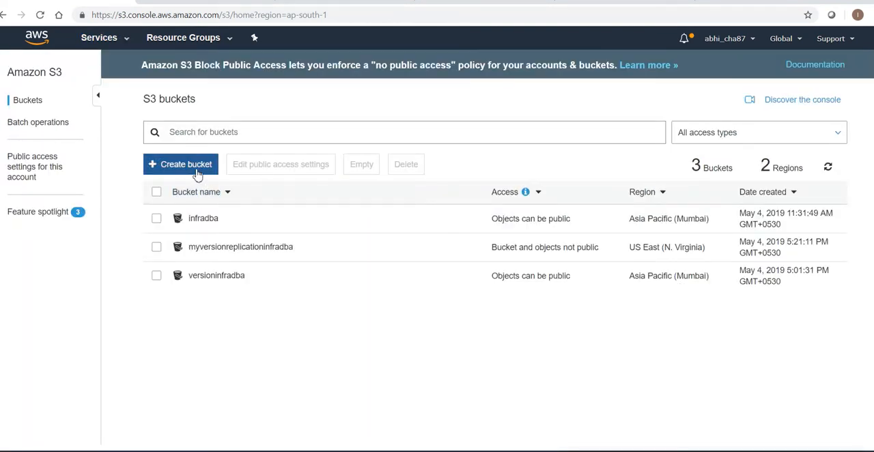
click(196, 171)
text(l)
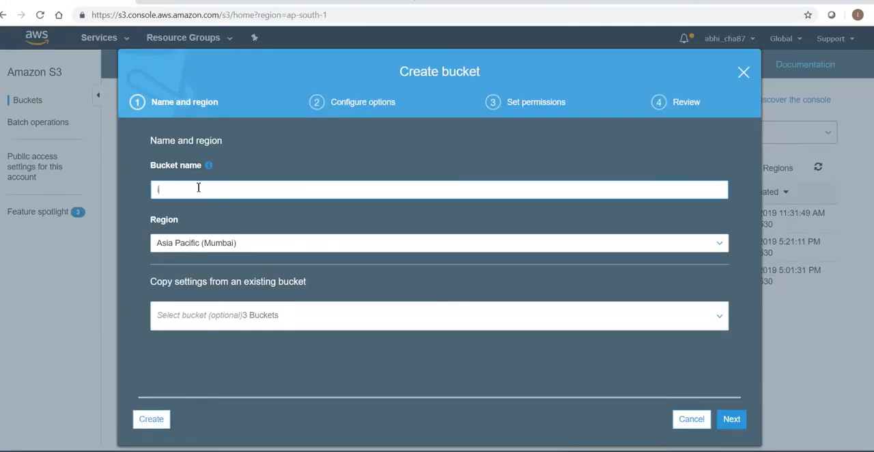
text(nfradballf)
click(731, 420)
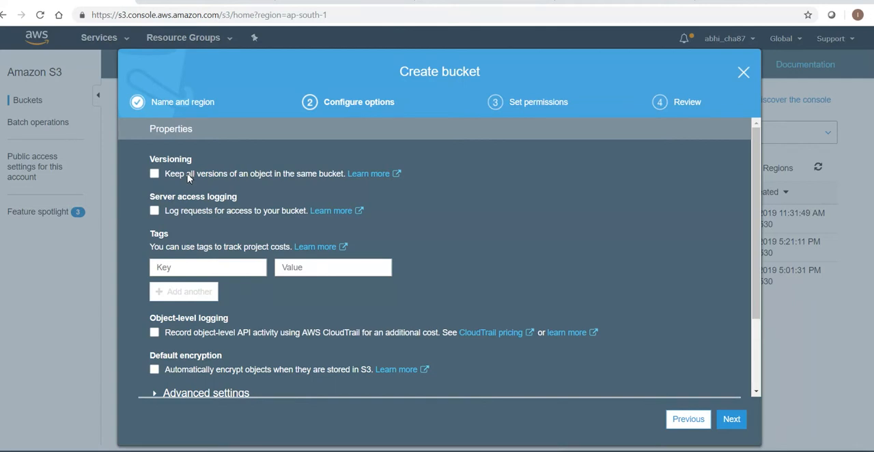
Enable versioning for the new bucket, expand the advanced settings and continue to the permissions
click(155, 173)
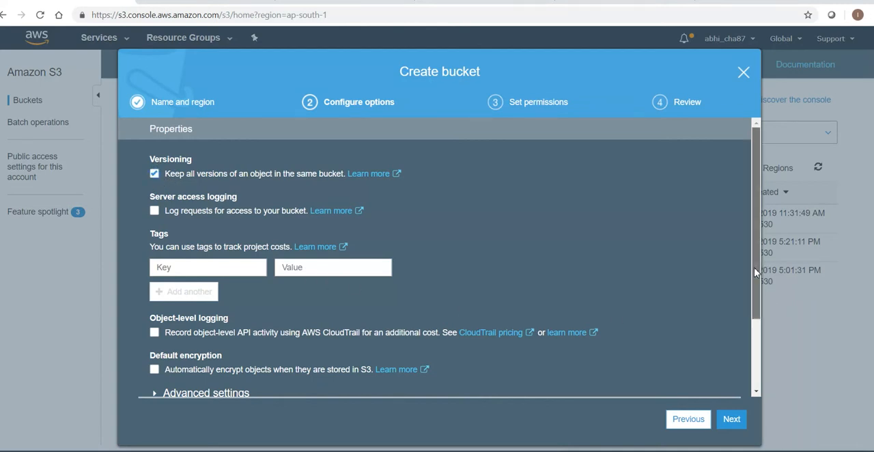
scroll(418, 349, down, 3)
click(161, 297)
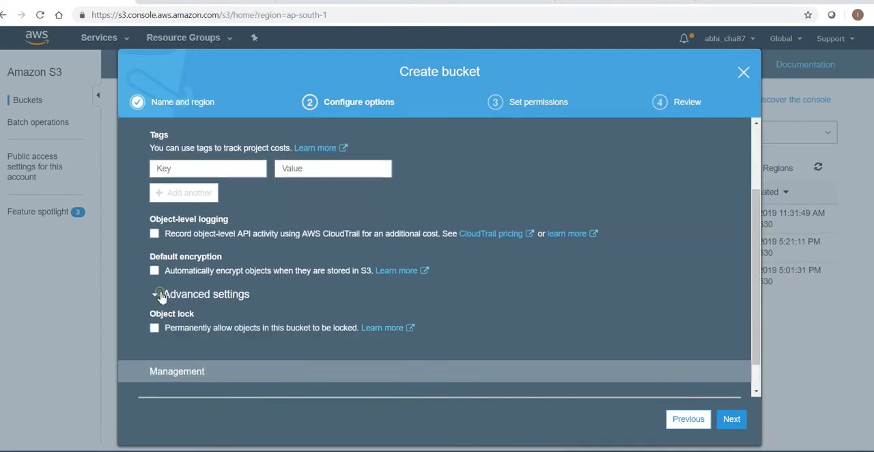
drag(751, 269, 750, 222)
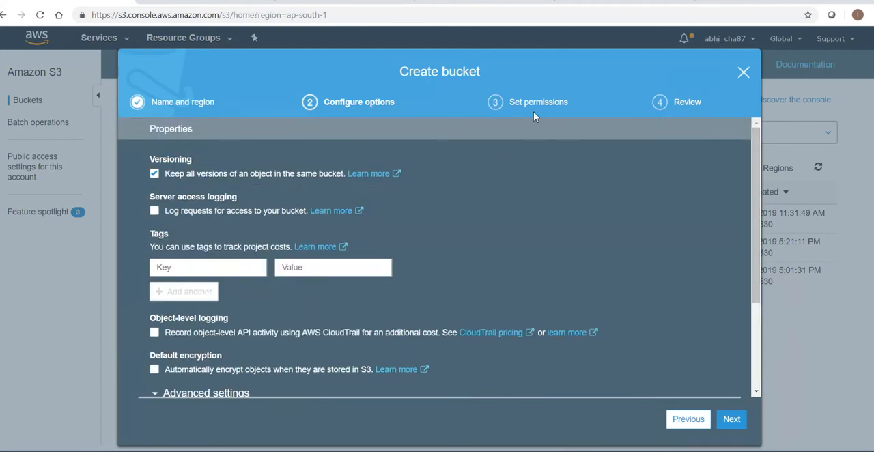
click(719, 428)
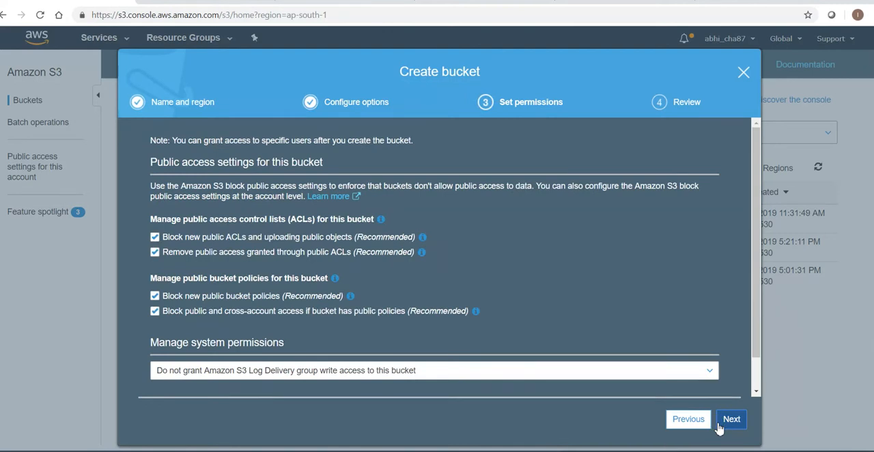
Keep the default public access settings, review the bucket's configuration and create the bucket
click(728, 425)
click(728, 423)
drag(751, 239, 765, 368)
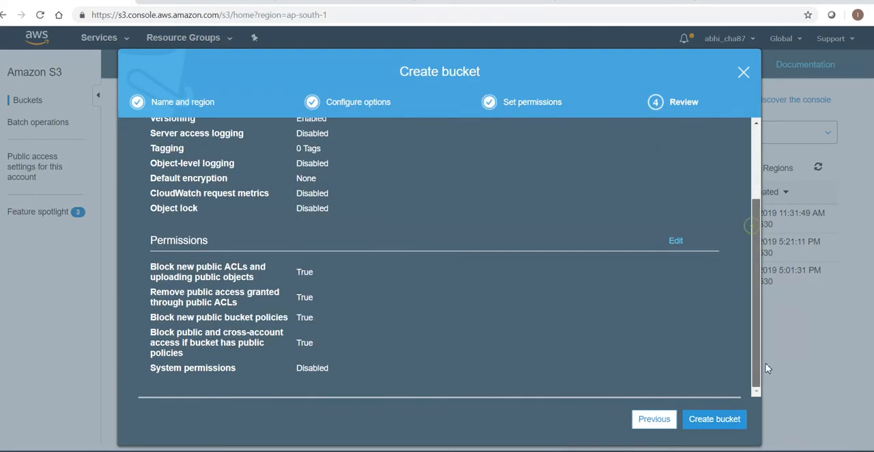
click(714, 422)
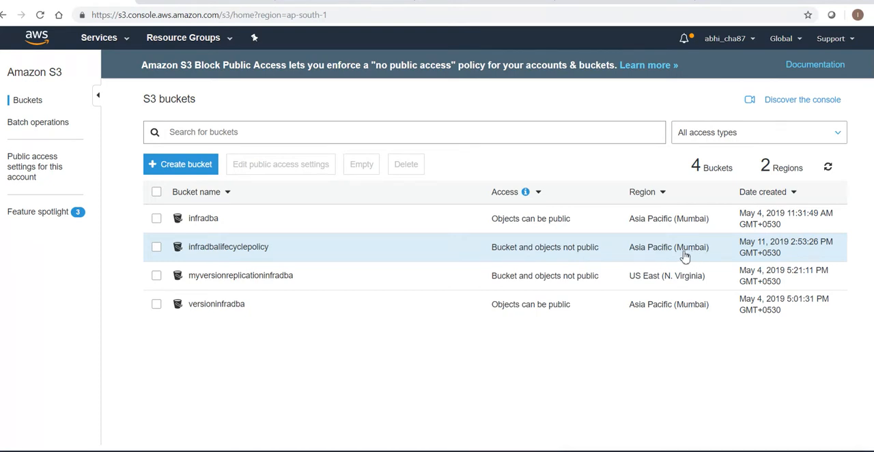
Open the lifecycle management of the infradbalifecyclepolicy bucket and read the descriptions of lifecycle rules, tiered storage transitions and object expiration
click(228, 250)
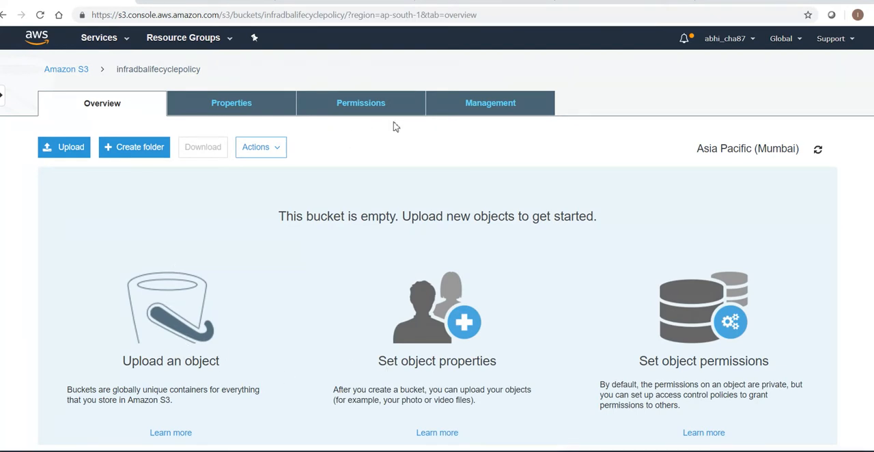
click(481, 110)
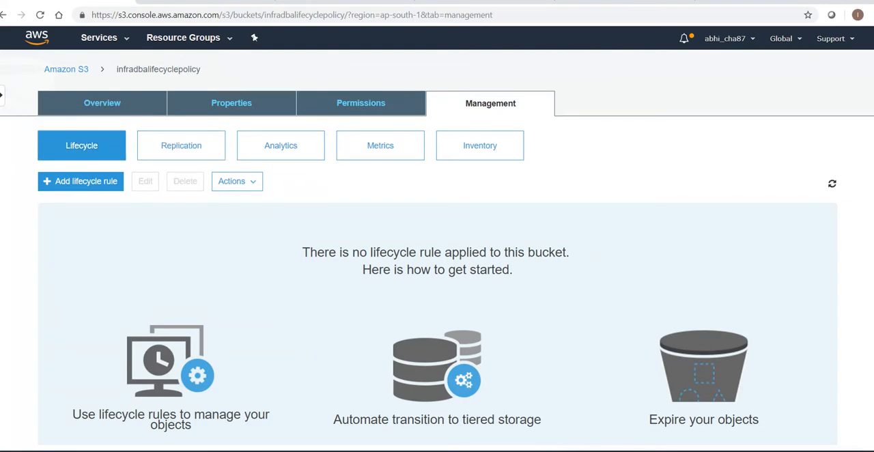
click(170, 149)
click(92, 146)
scroll(470, 297, down, 2)
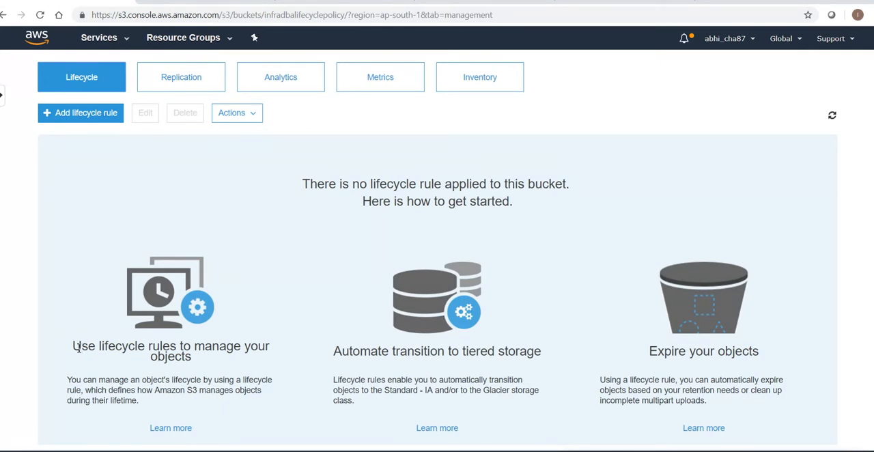
drag(75, 348, 198, 365)
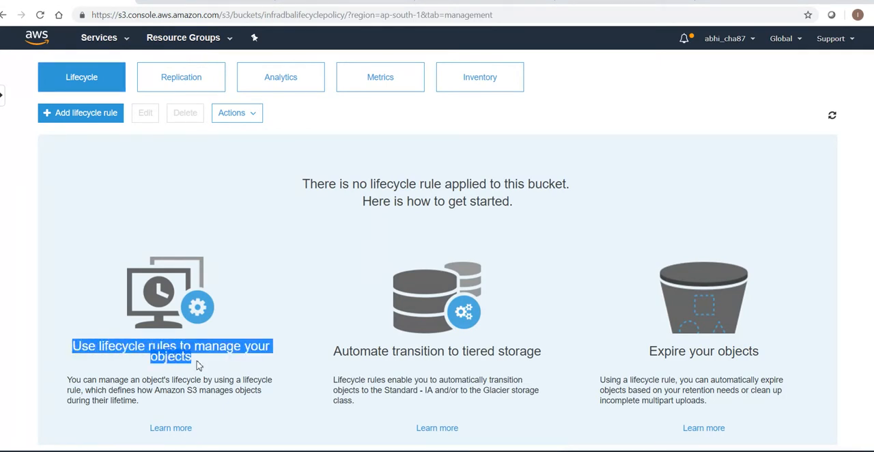
drag(72, 385, 172, 390)
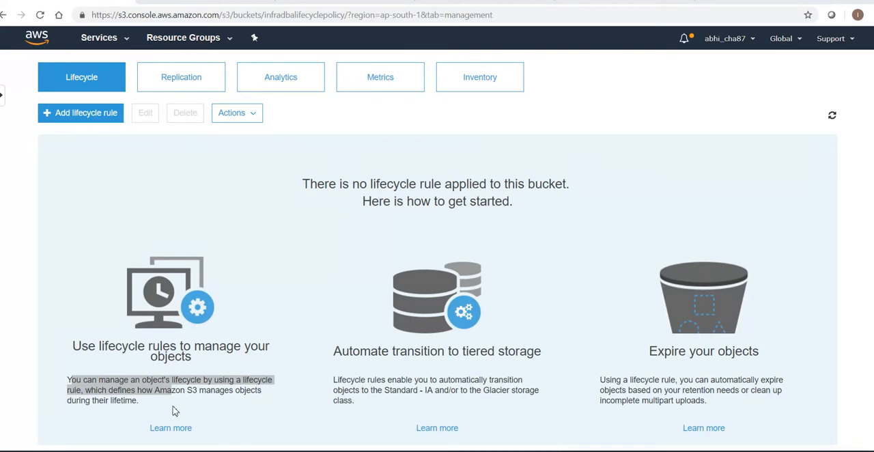
click(133, 400)
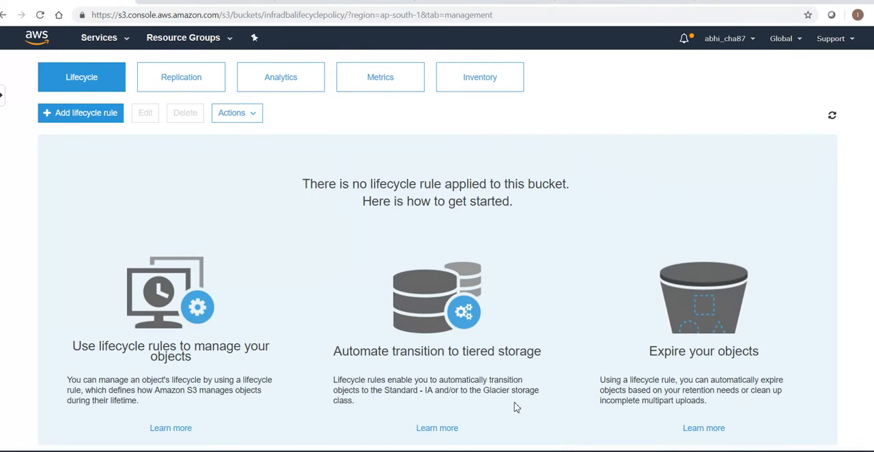
drag(649, 354, 765, 359)
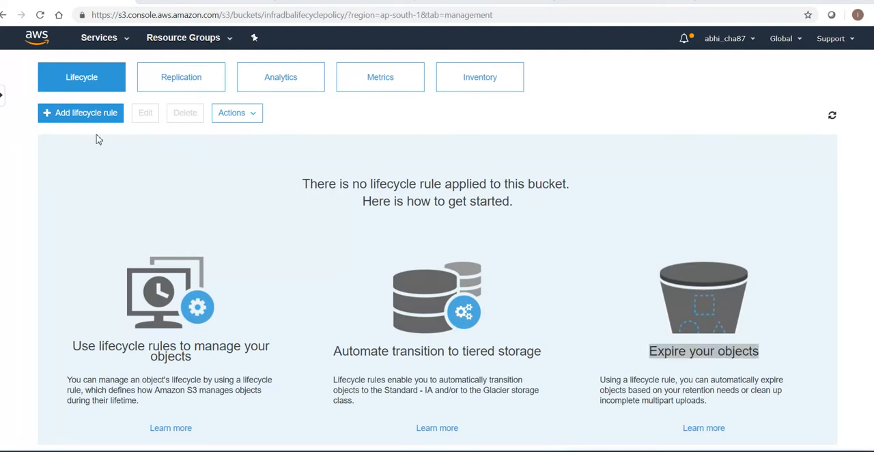
Start a new lifecycle rule named Myinfradbalifecyclerule without a prefix or tag filter and continue to the transitions
click(84, 114)
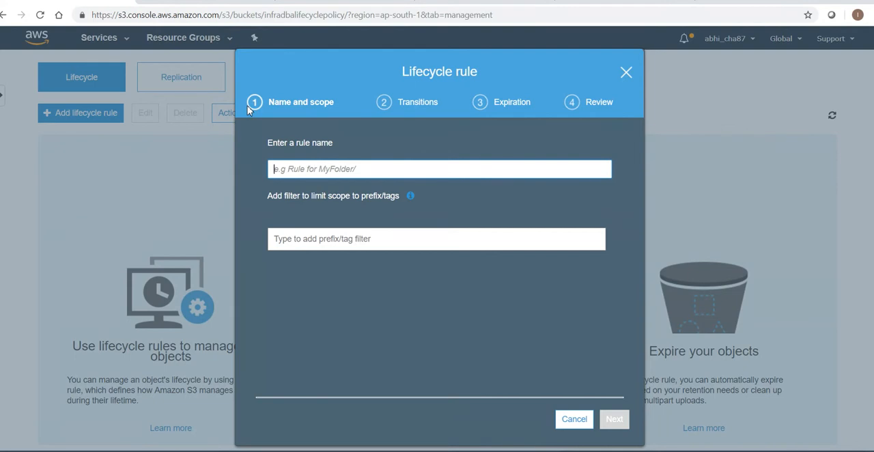
key(BackSpace)
text(My)
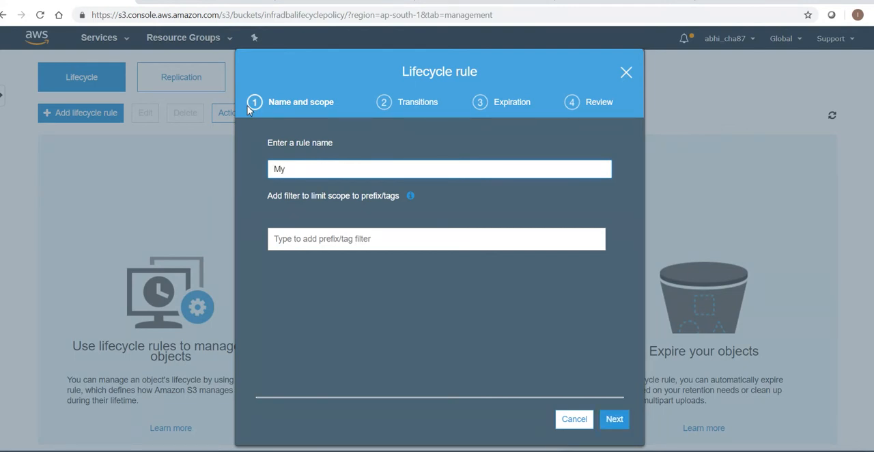
text(infradbalifecyclerule)
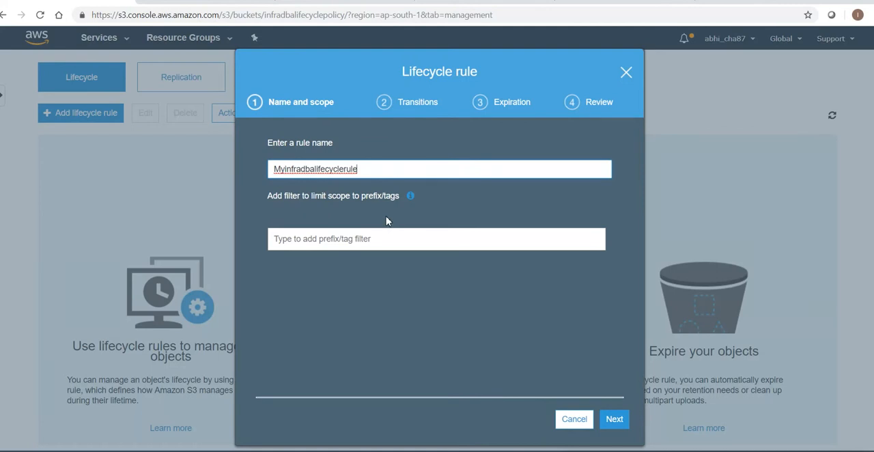
click(321, 239)
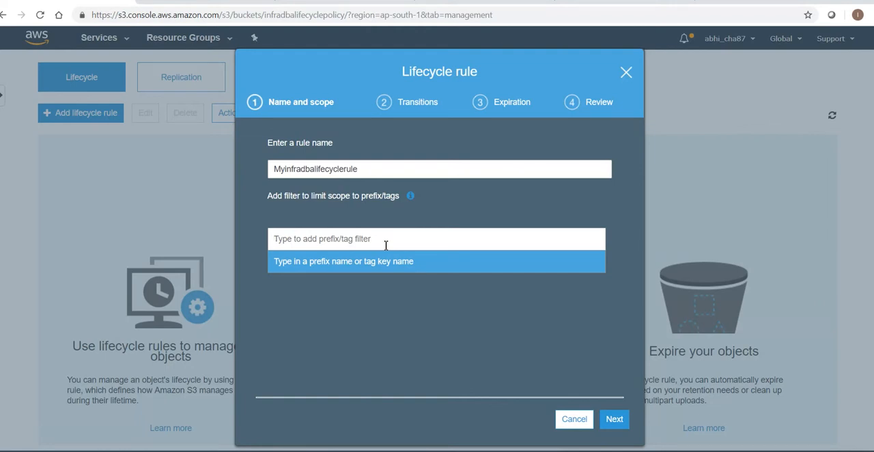
click(615, 420)
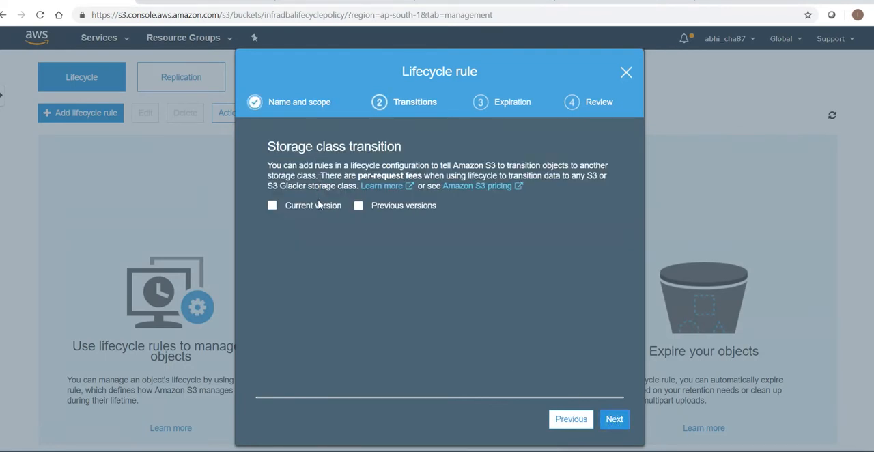
Enable transitions for current object versions and add a transition to Standard-IA 30 days after creation
click(272, 206)
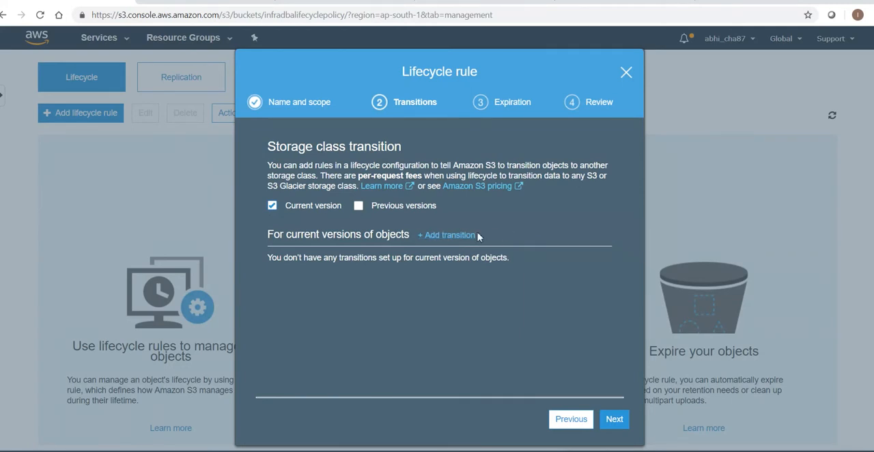
click(465, 235)
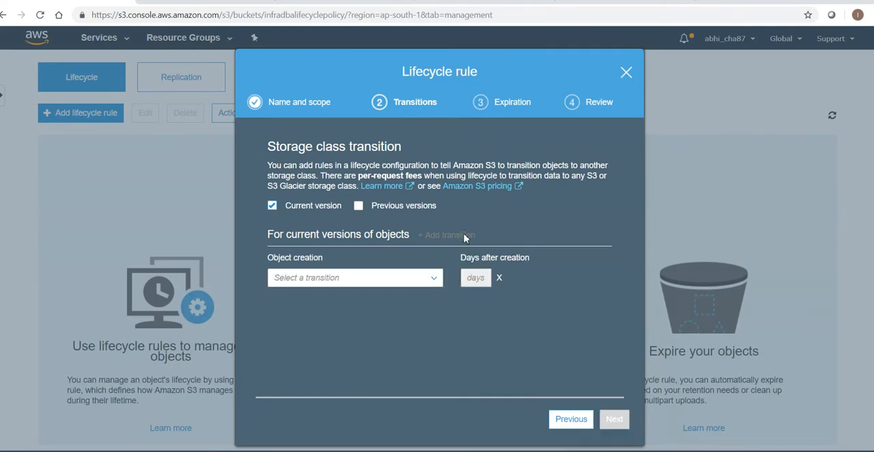
click(415, 278)
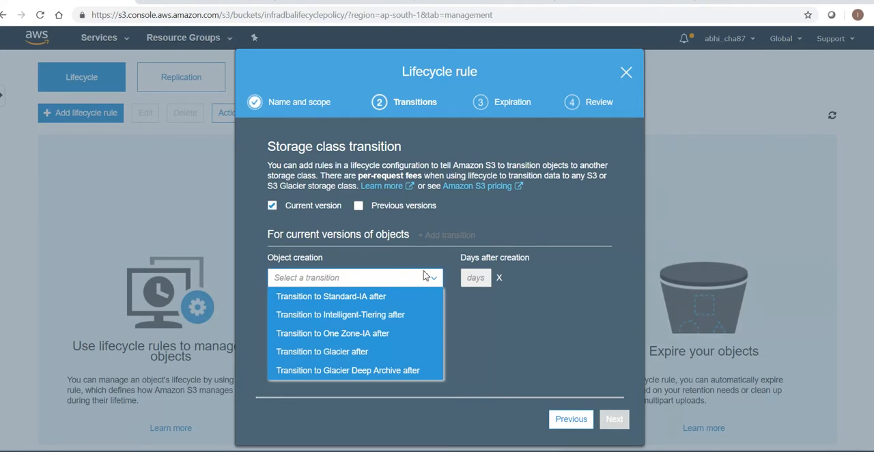
click(385, 298)
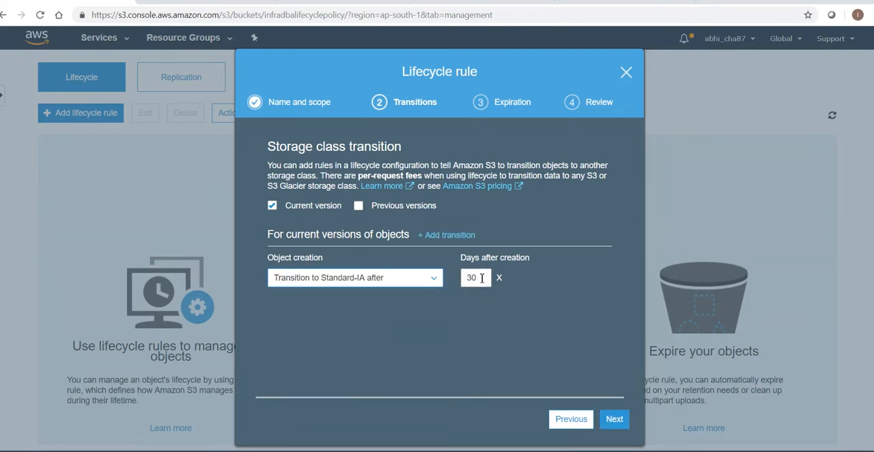
double_click(482, 278)
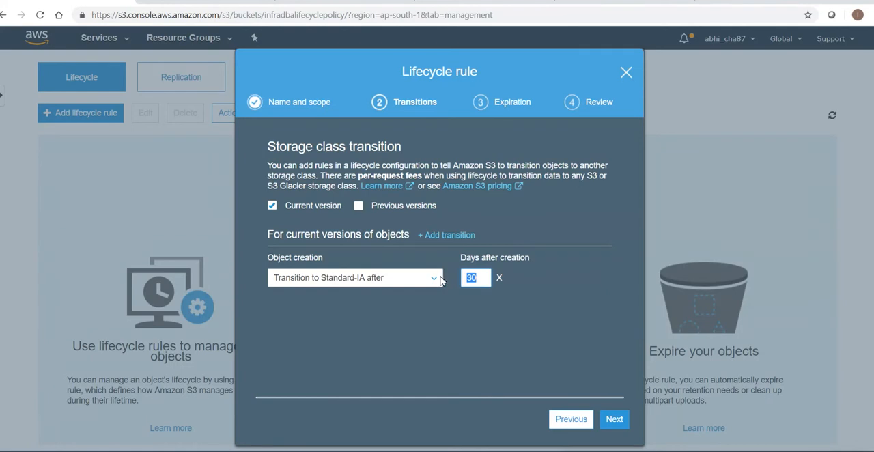
Add a second transition for current object versions, moving them to Glacier 60 days after creation
click(451, 235)
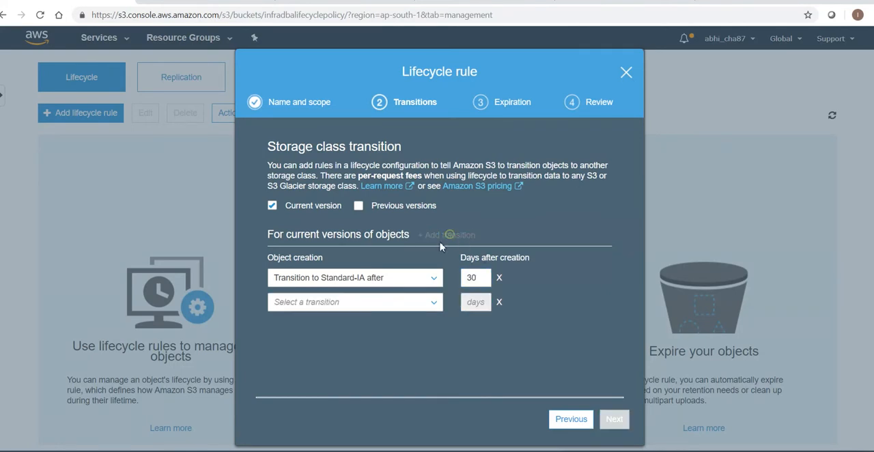
click(433, 304)
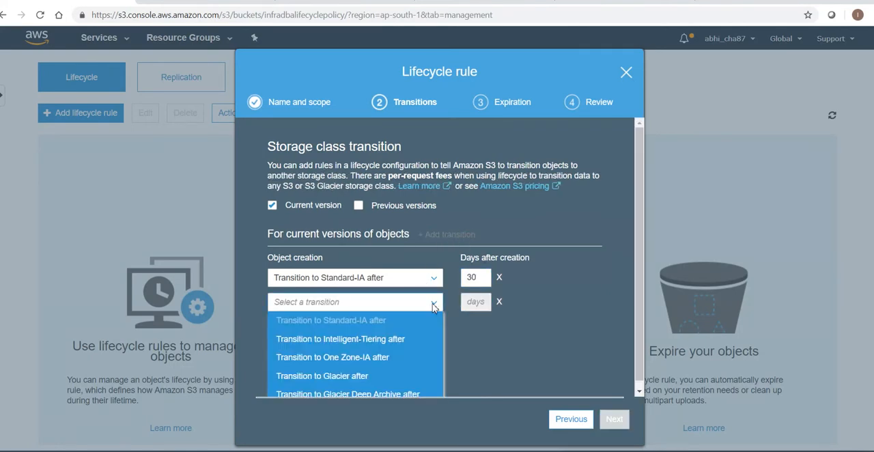
click(374, 377)
drag(481, 305, 462, 308)
click(473, 355)
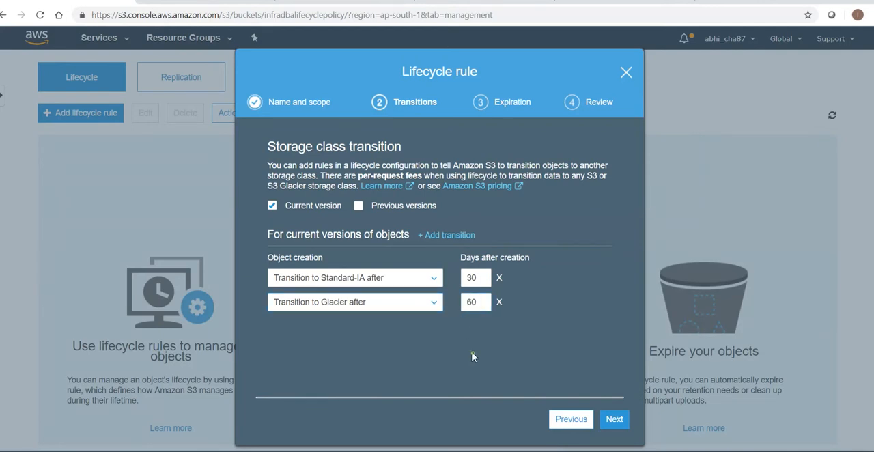
Enable transitions for previous object versions and add a transition to Standard-IA 30 days after they become noncurrent
click(361, 212)
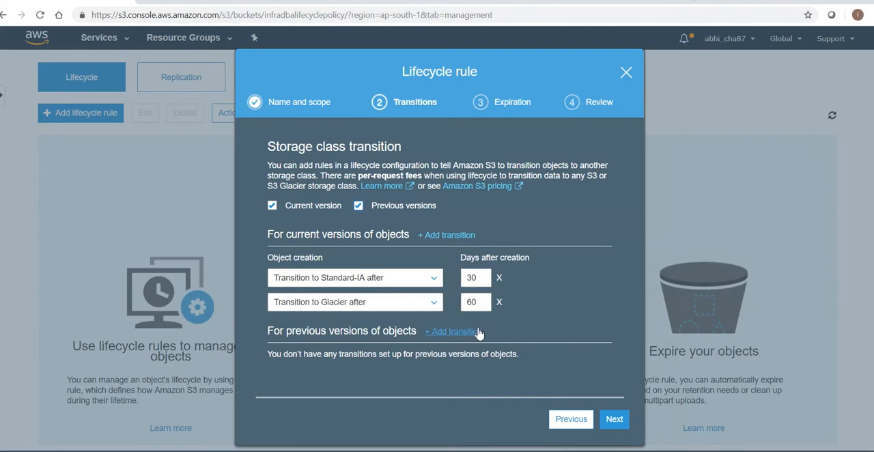
click(447, 333)
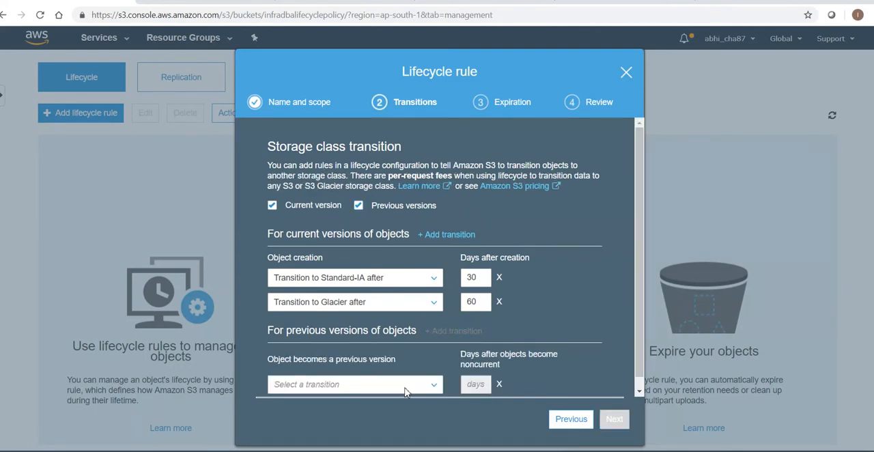
scroll(643, 260, down, 1)
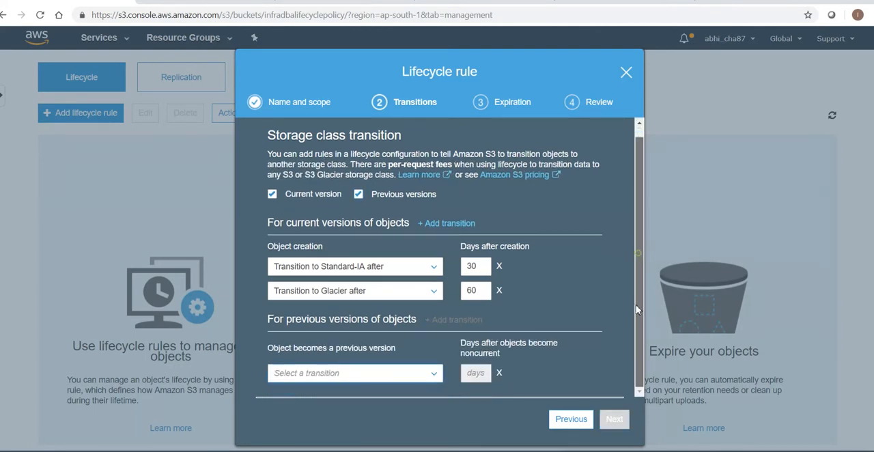
click(402, 374)
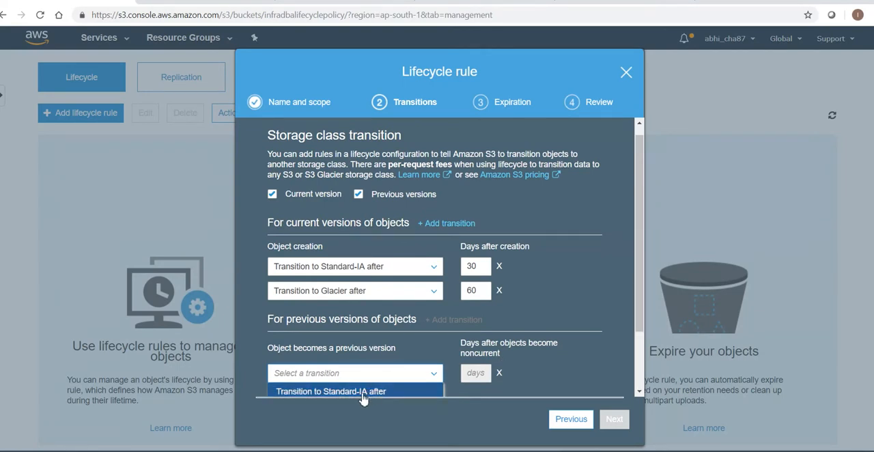
click(362, 391)
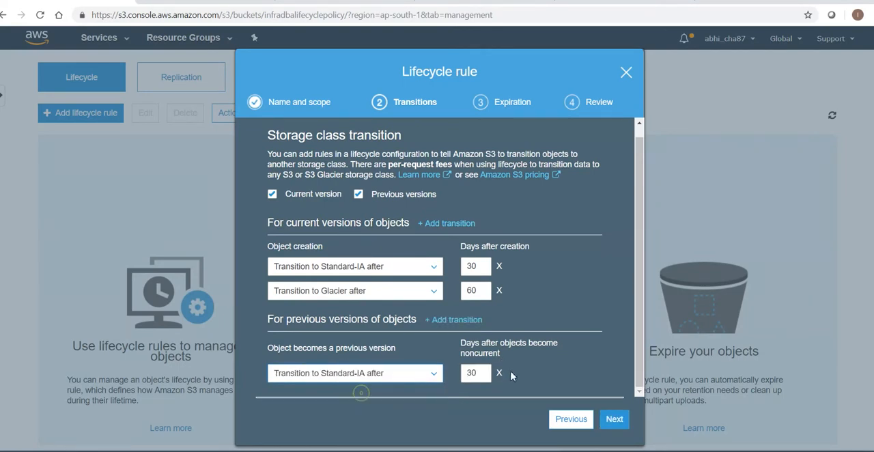
click(478, 321)
scroll(645, 277, down, 1)
click(423, 373)
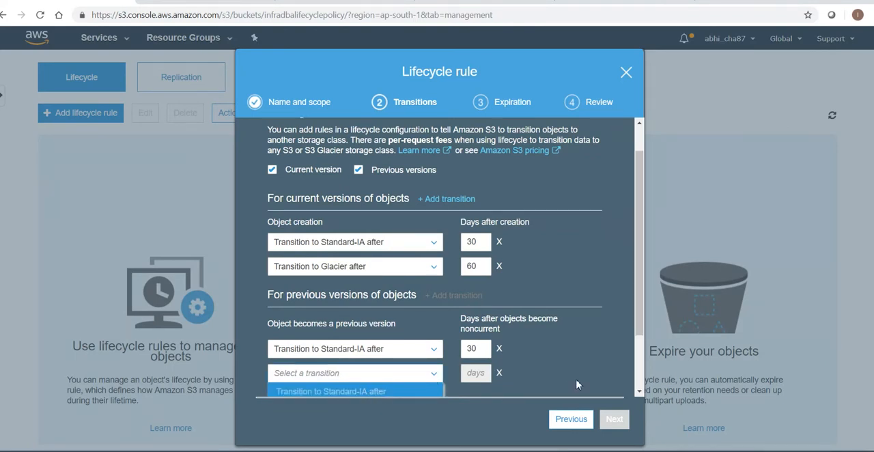
click(637, 366)
drag(639, 368, 639, 376)
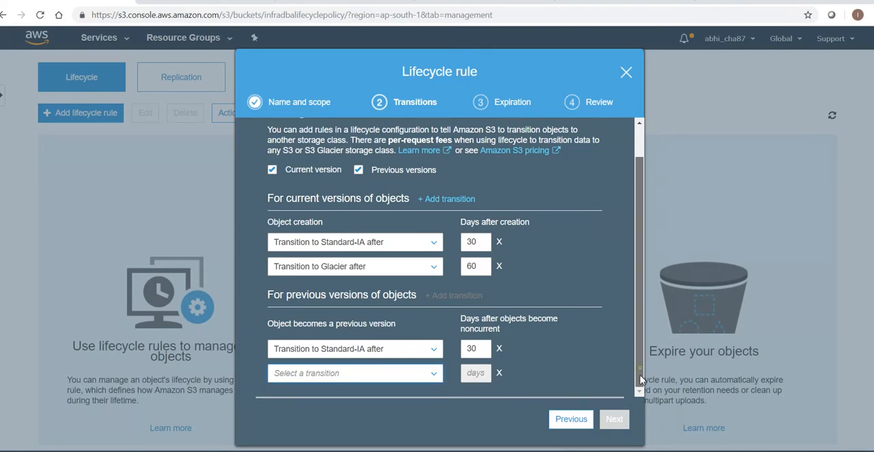
click(408, 377)
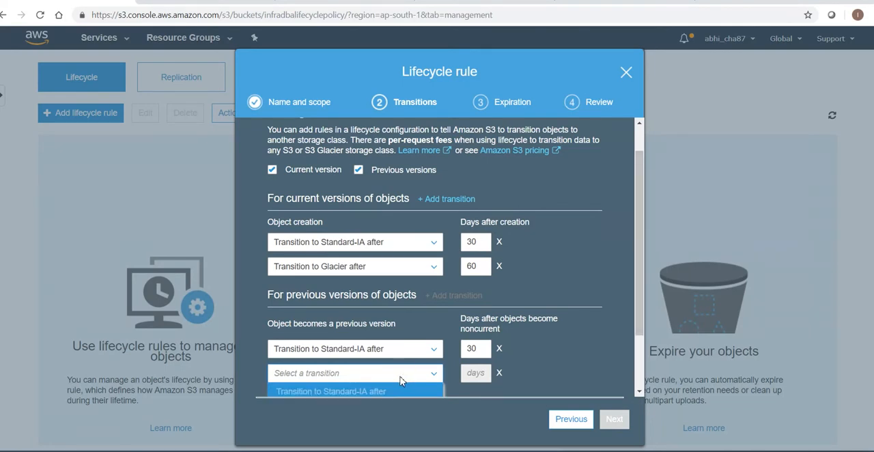
click(402, 376)
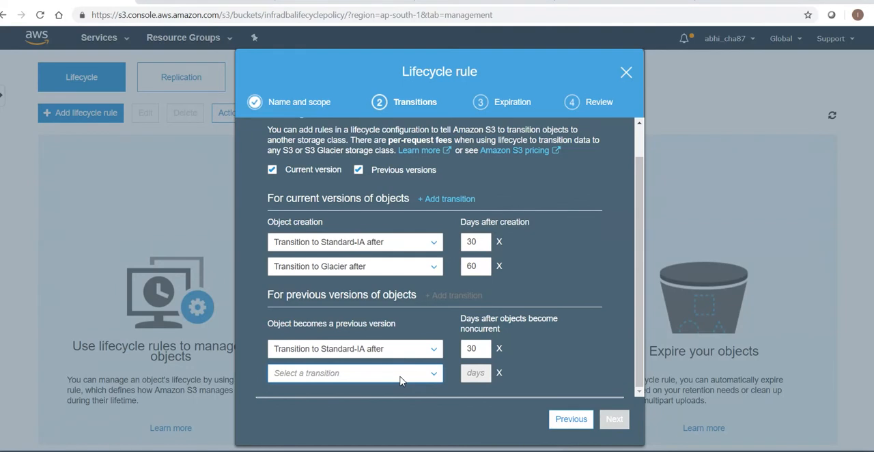
click(408, 380)
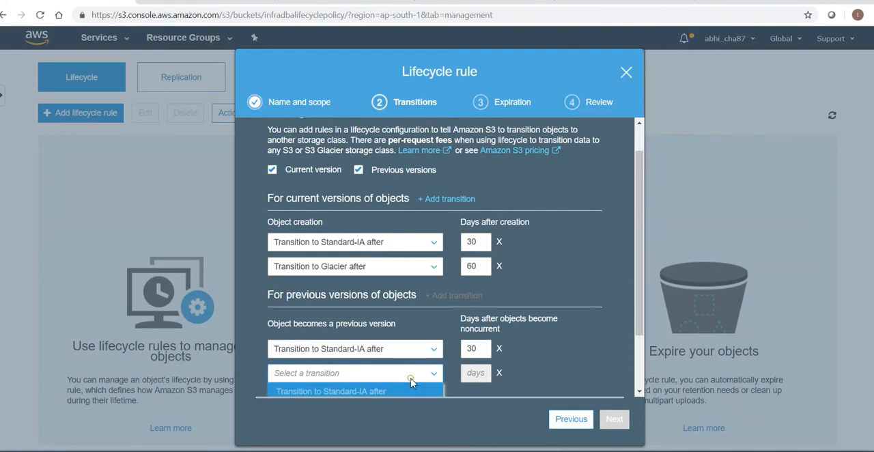
click(639, 319)
drag(640, 342, 640, 392)
click(365, 380)
click(538, 334)
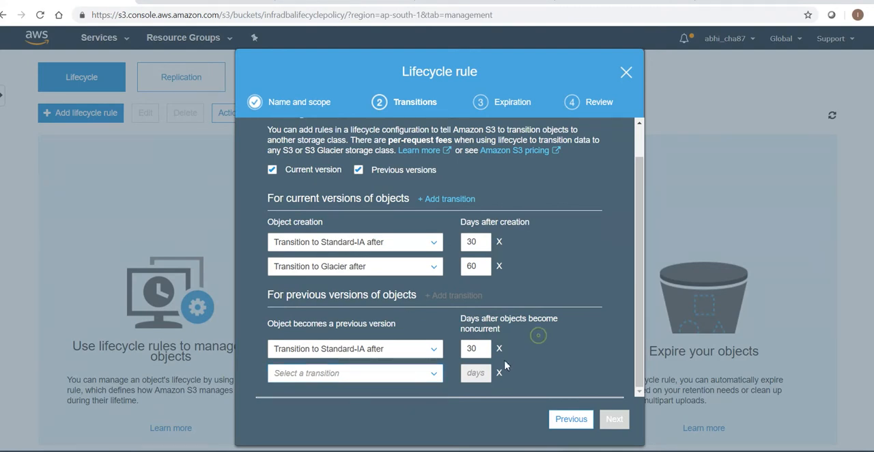
click(499, 374)
Continue to the expiration settings and set current object versions to expire 425 days after creation
drag(632, 351, 629, 340)
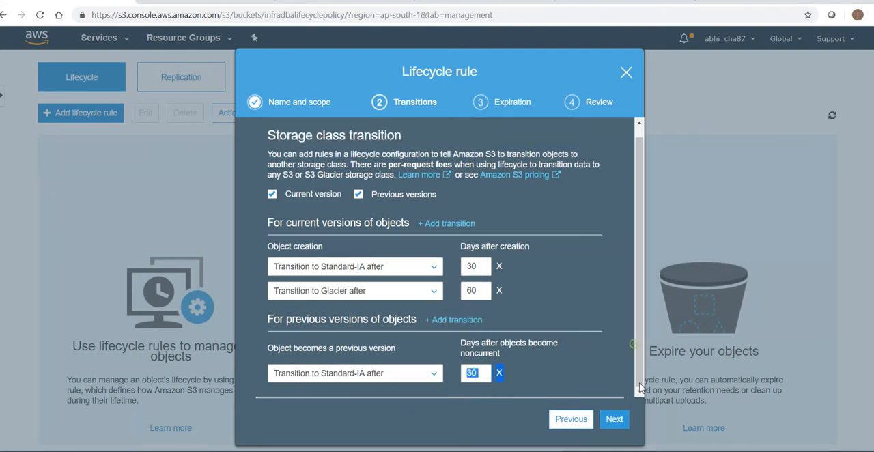
mouse_move(638, 377)
mouse_down()
mouse_move(639, 358)
mouse_move(637, 369)
mouse_up()
click(550, 338)
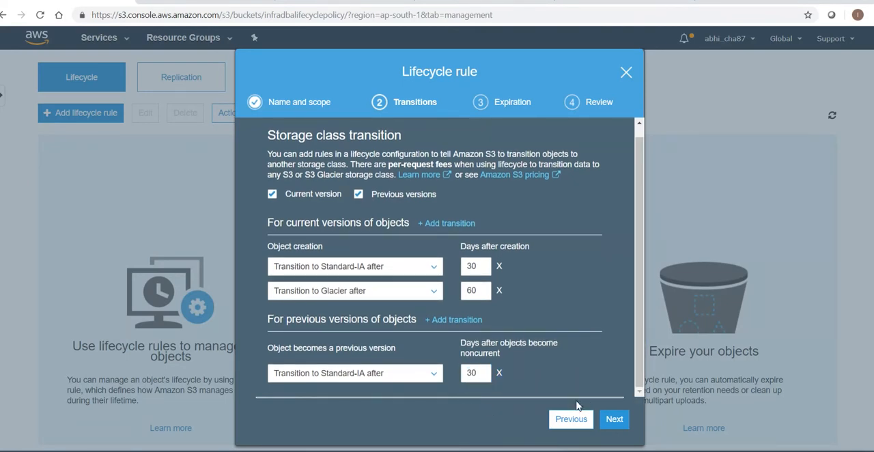
click(606, 424)
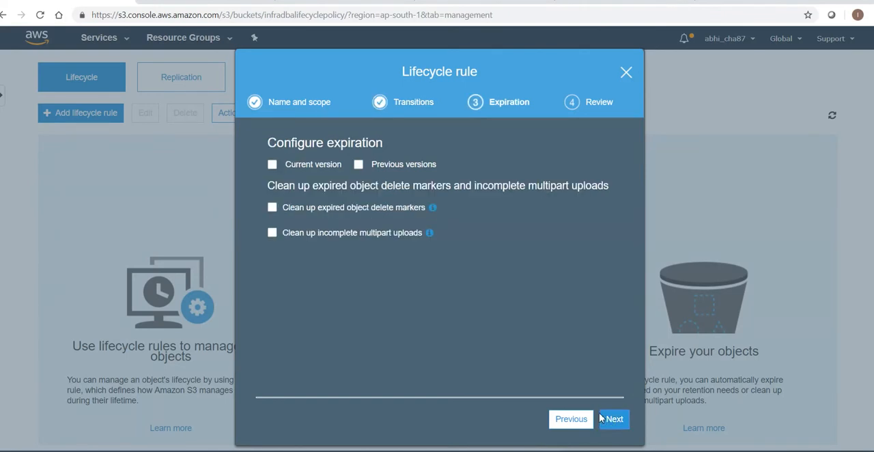
click(272, 165)
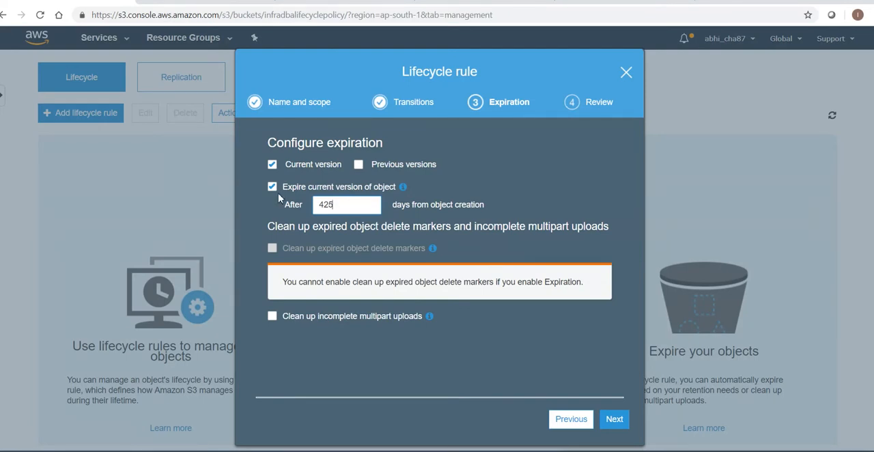
drag(334, 203, 318, 203)
Enable permanent deletion of previous object versions 395 days after they become previous versions, and check the note on expired delete markers
click(358, 164)
double_click(332, 243)
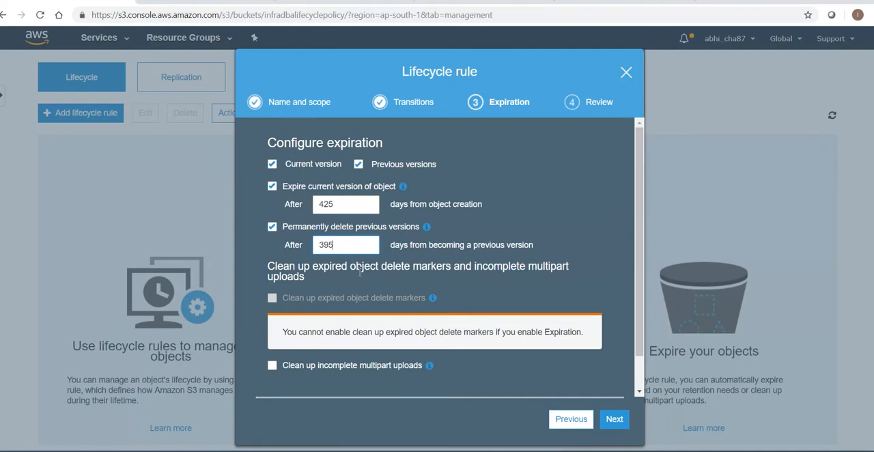
drag(389, 208, 493, 218)
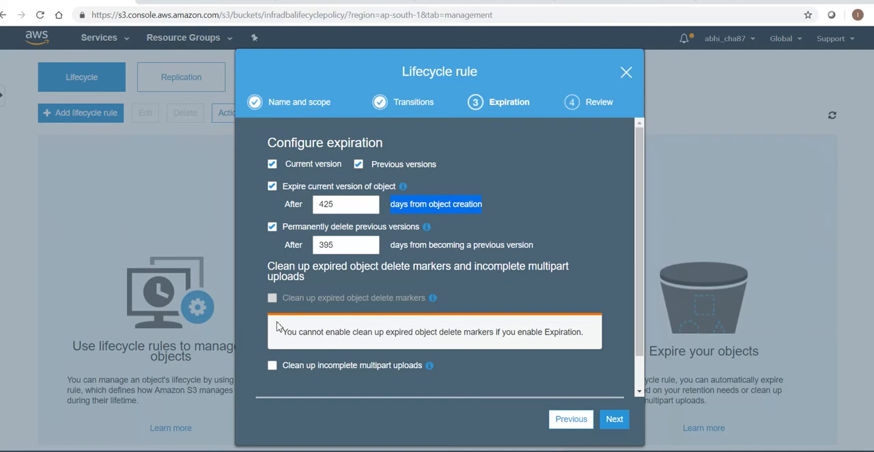
drag(279, 333, 369, 332)
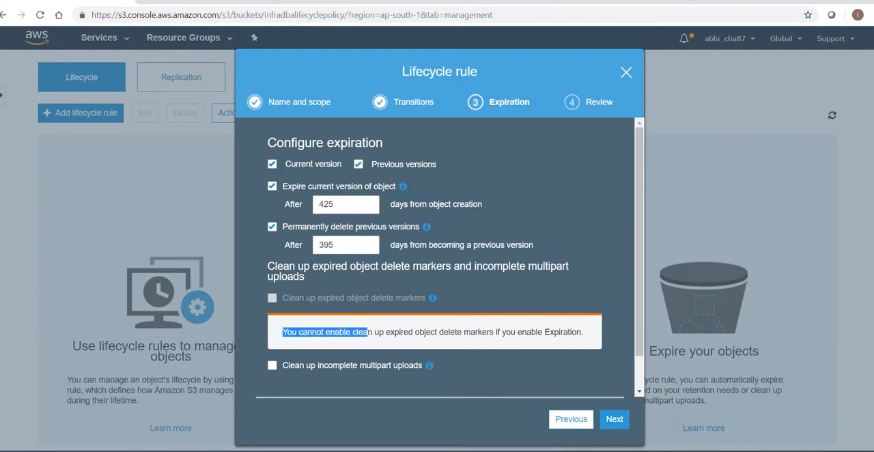
Turn off expiration for both the current and the previous object versions in the lifecycle rule
click(384, 339)
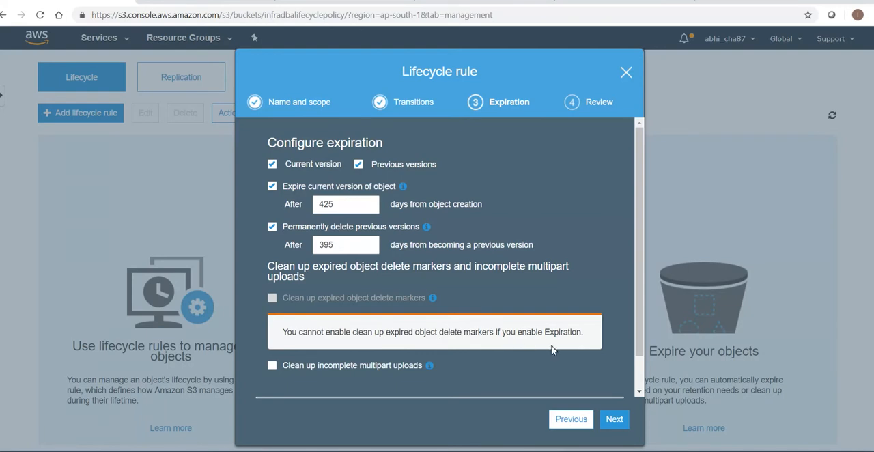
click(358, 164)
click(271, 164)
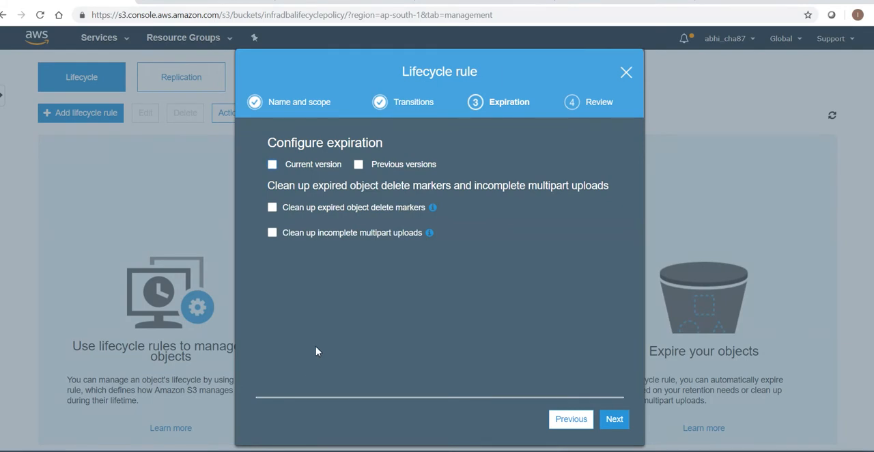
click(272, 207)
click(272, 233)
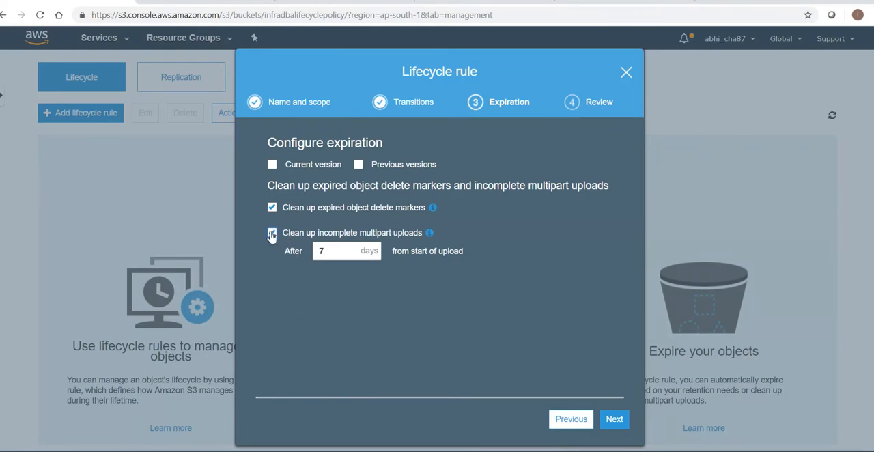
click(272, 207)
click(271, 233)
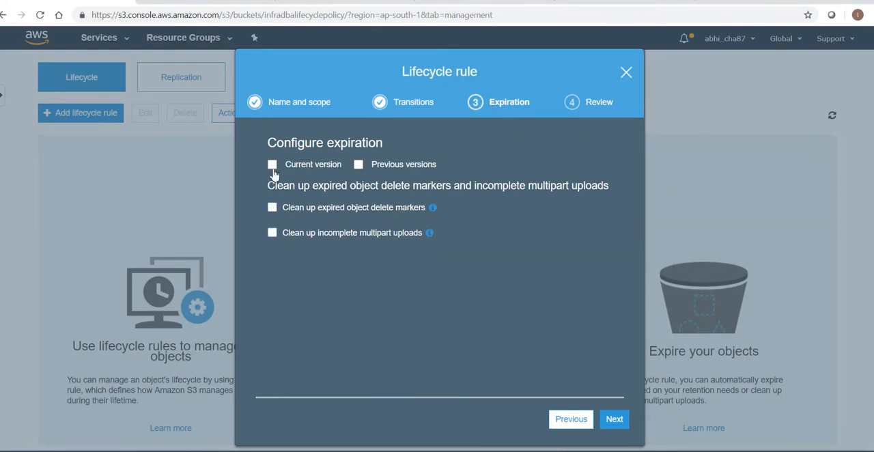
Re-enable expiration of current object versions 425 days after creation, continue to the review and save the lifecycle rule
click(272, 164)
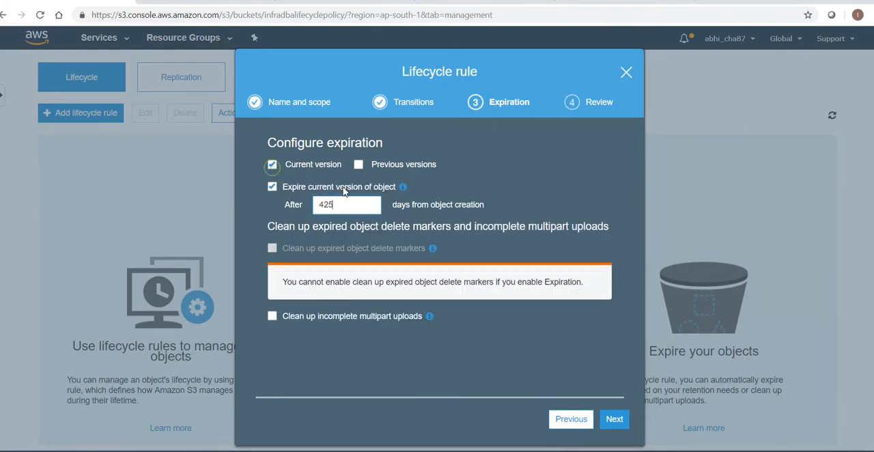
click(614, 419)
click(613, 419)
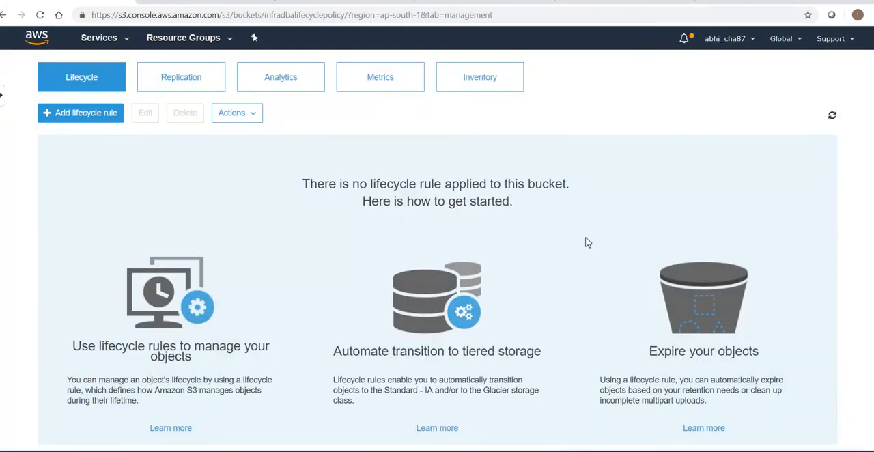
Look through the bucket's overview, properties and permissions, and return to its list of lifecycle rules
scroll(437, 247, down, 1)
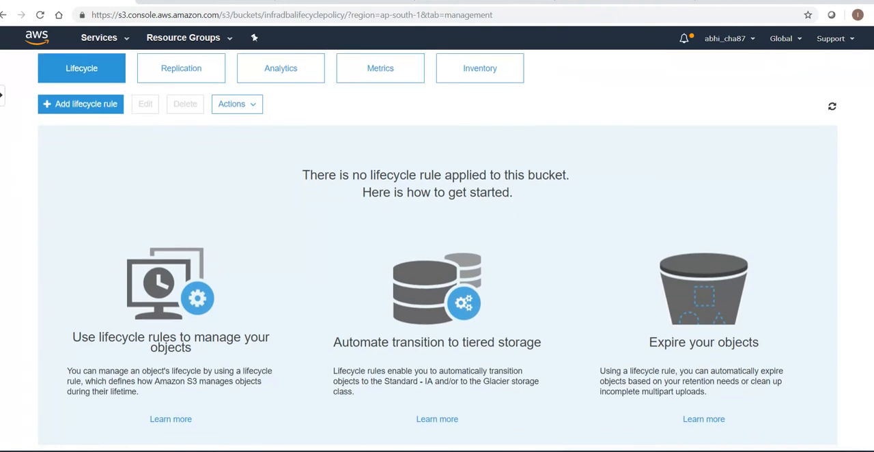
scroll(437, 247, down, 3)
scroll(437, 248, up, 4)
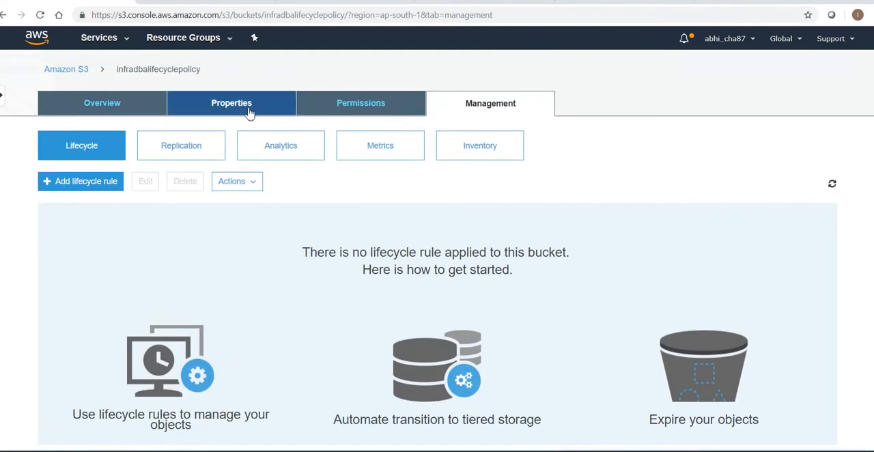
click(126, 111)
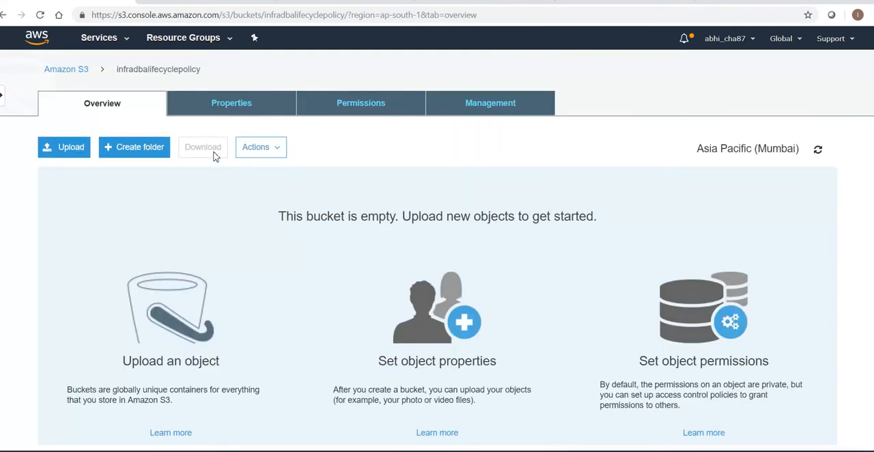
click(231, 109)
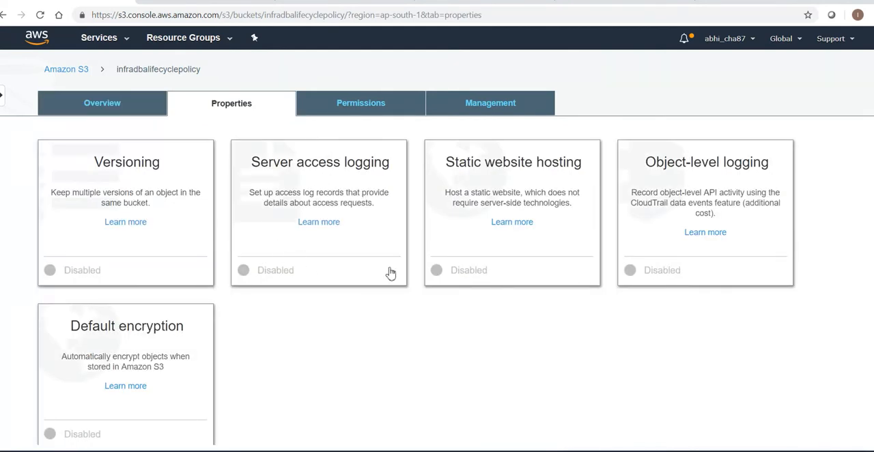
click(342, 104)
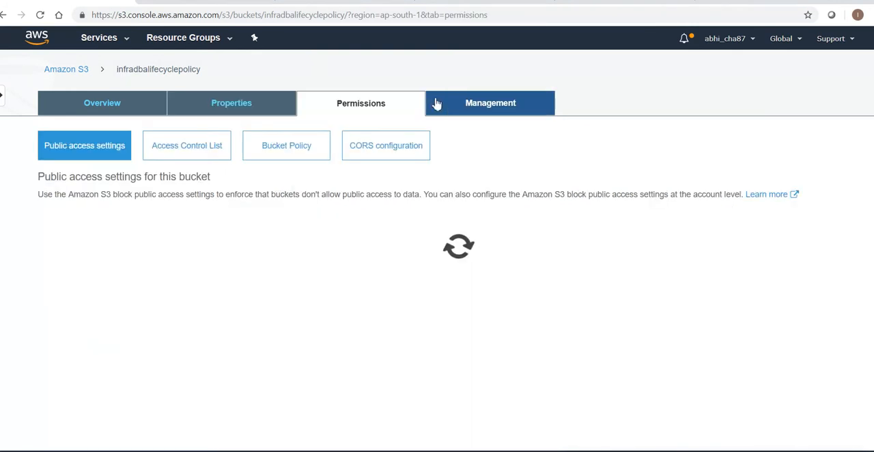
click(487, 103)
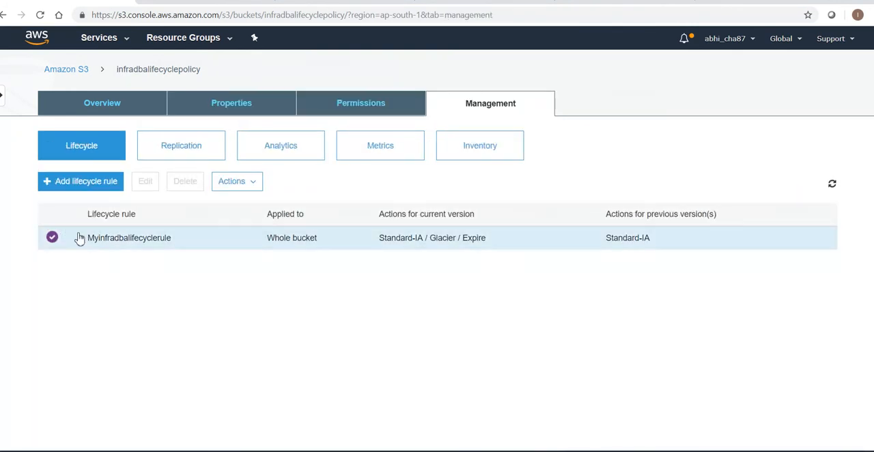
Review the transitions and expiration of the rule Myinfradbalifecyclerule without changing it, and check the options for enabling or disabling it
click(145, 242)
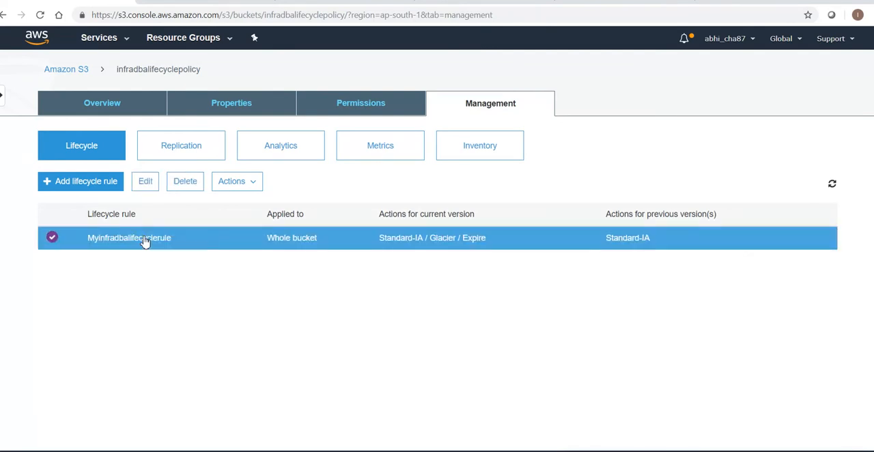
triple_click(478, 241)
click(437, 238)
click(145, 182)
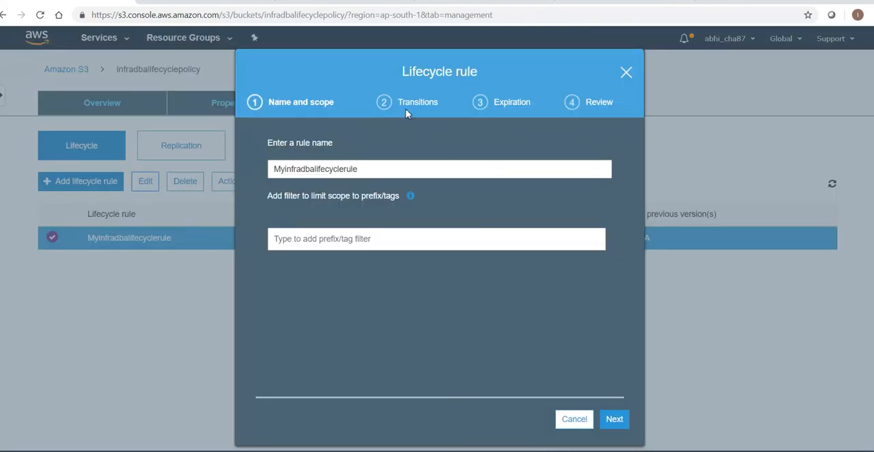
click(614, 419)
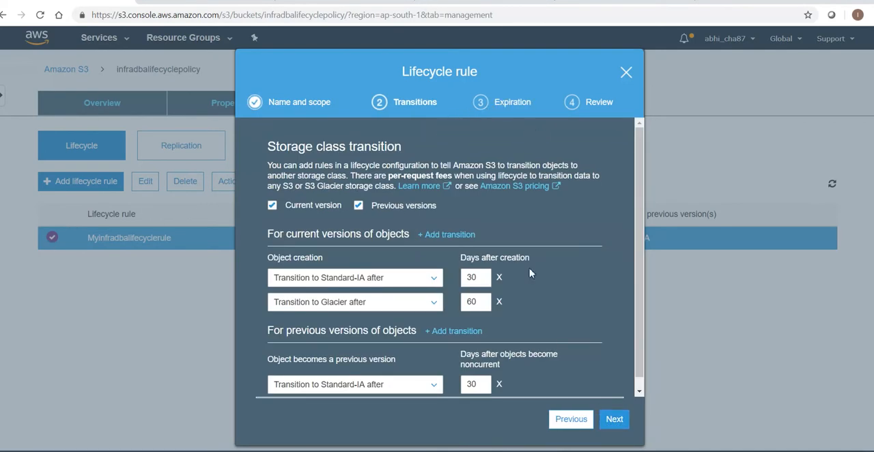
click(614, 420)
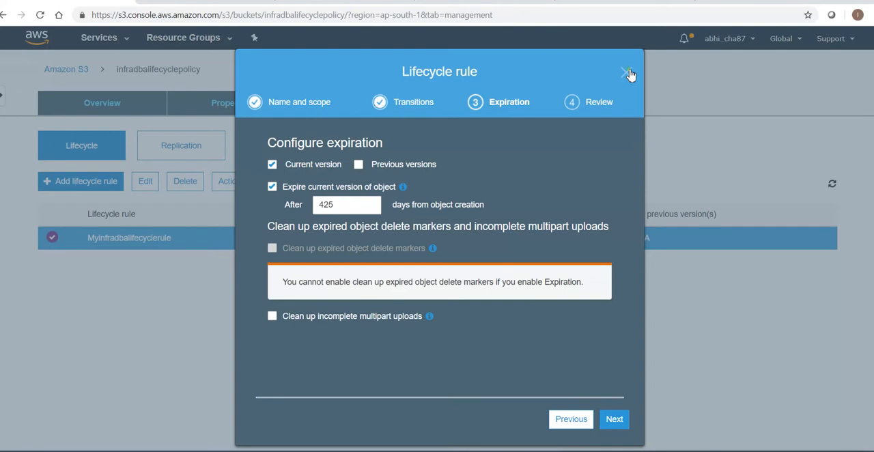
click(628, 74)
click(239, 185)
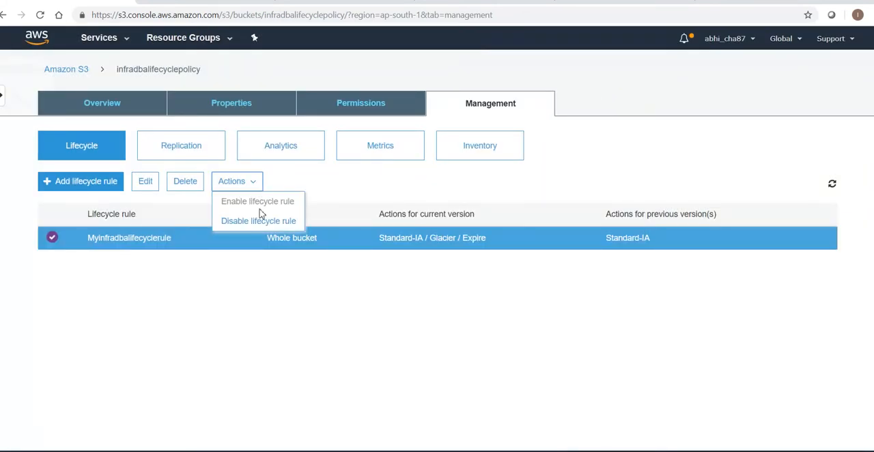
click(160, 322)
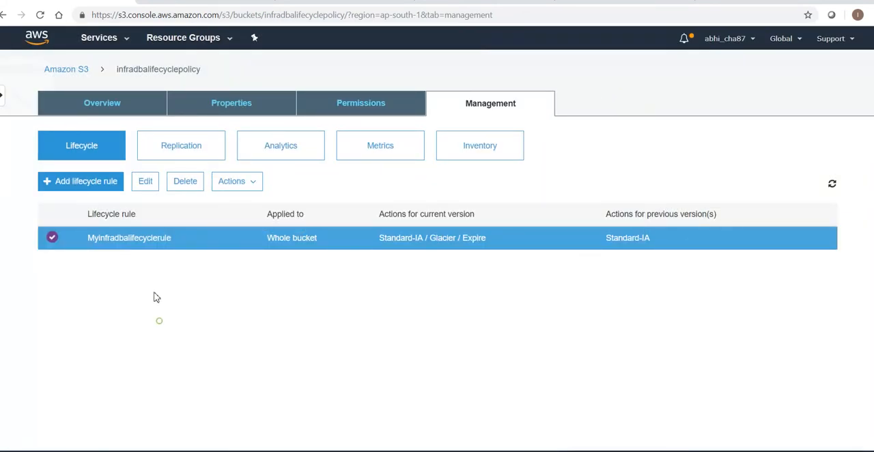